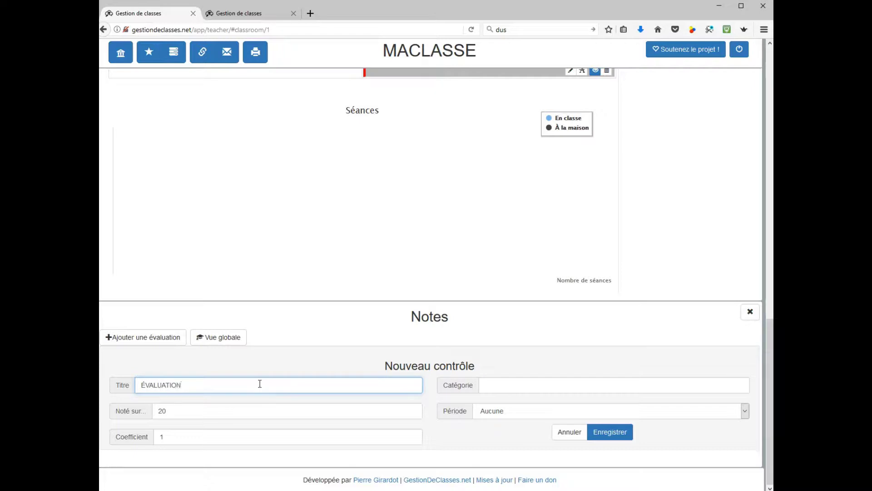
Step: Finish the new evaluation's title as ÉVALUATION EXCEL NIVEAU 1, set category TICE and period SEMESTRE1, and save it
text(XCEL NIVEAU 1)
click(507, 385)
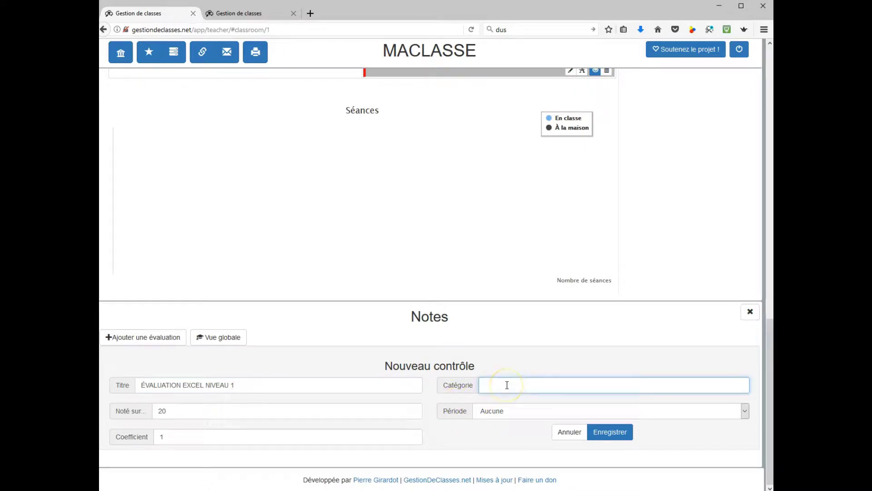
text(TICE)
click(238, 411)
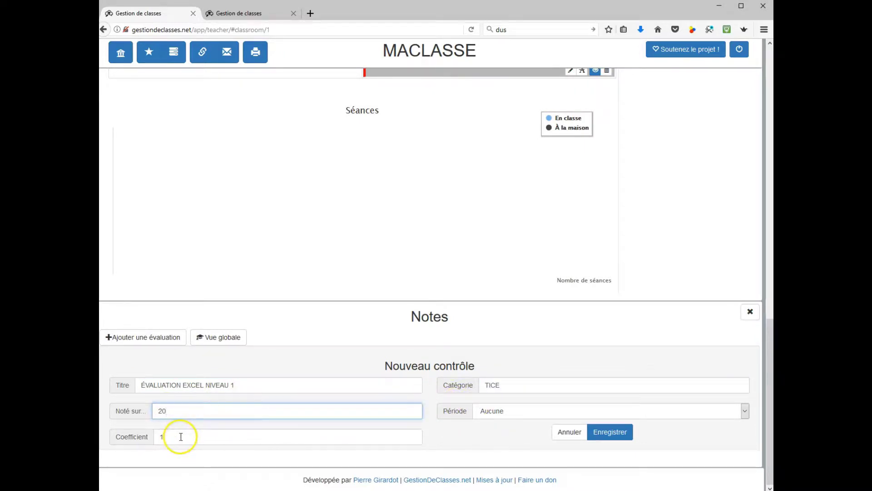
click(181, 437)
click(519, 411)
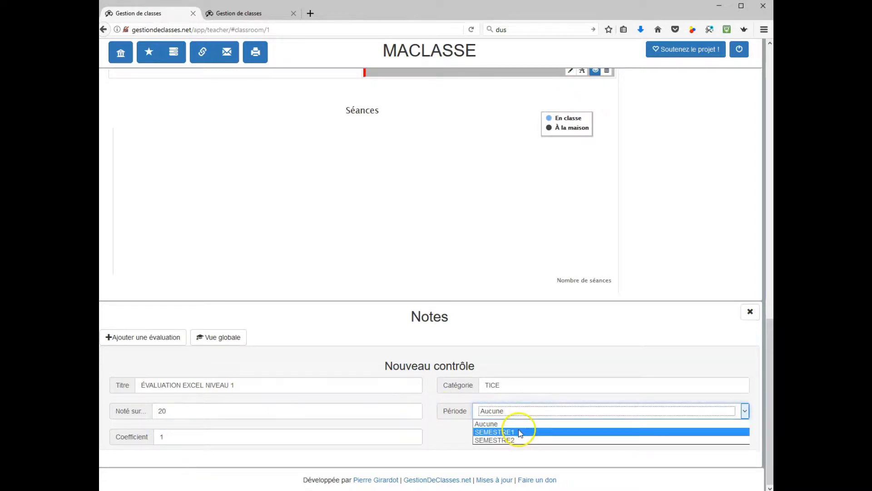
click(521, 432)
click(608, 432)
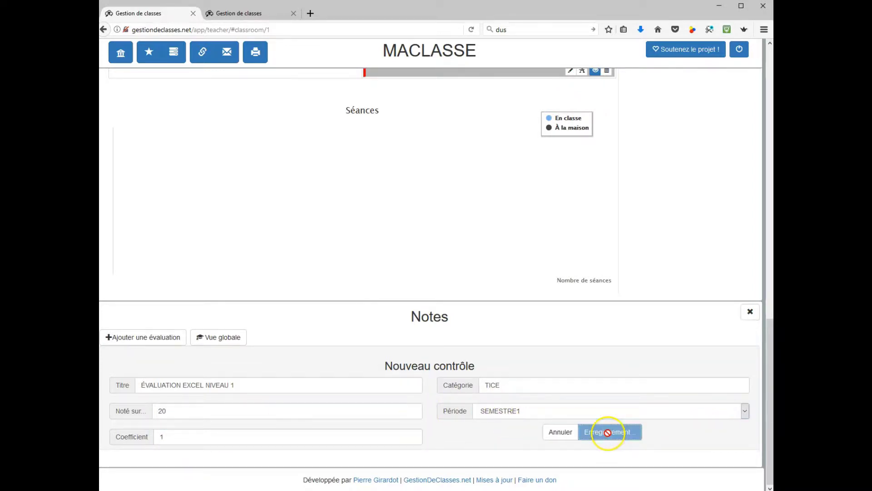
Step: Open grade entry for ÉVALUATION EXCEL NIVEAU 1 and give the first four students 14, 15, 16 and 12
scroll(274, 313, down, 5)
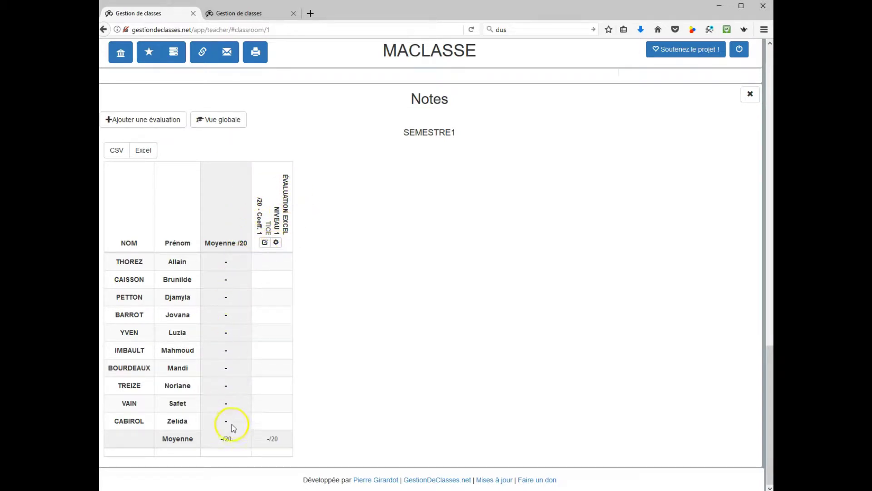
click(264, 242)
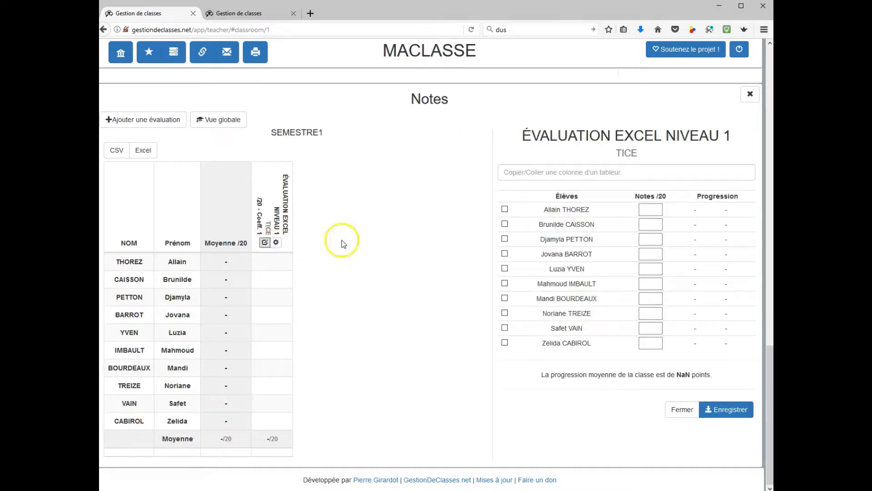
click(651, 209)
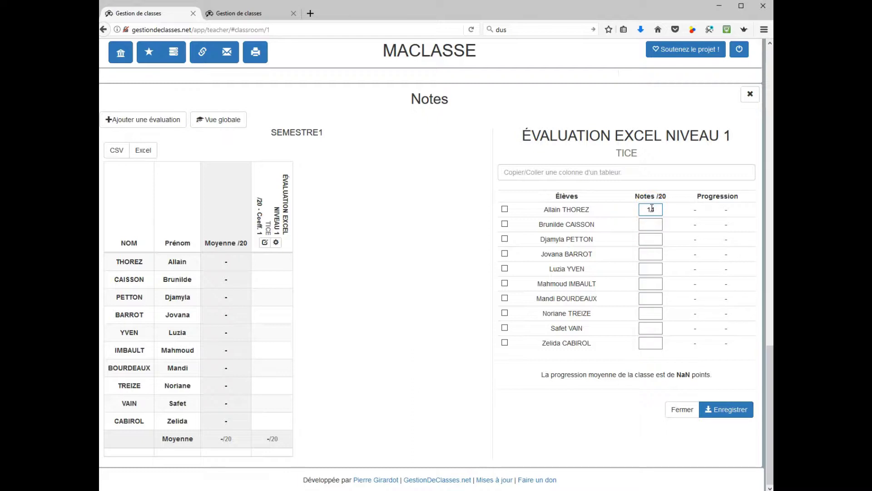
text(14)
click(659, 222)
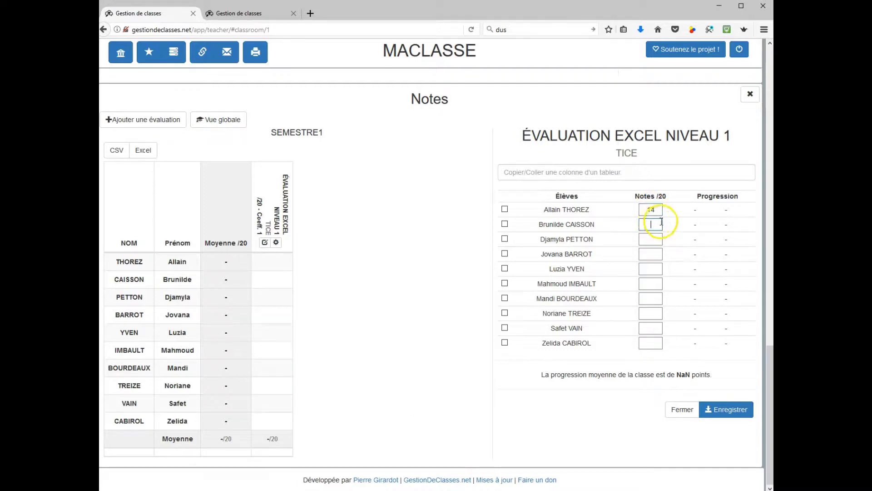
text(15)
key(Tab)
key(Tab)
key(Tab)
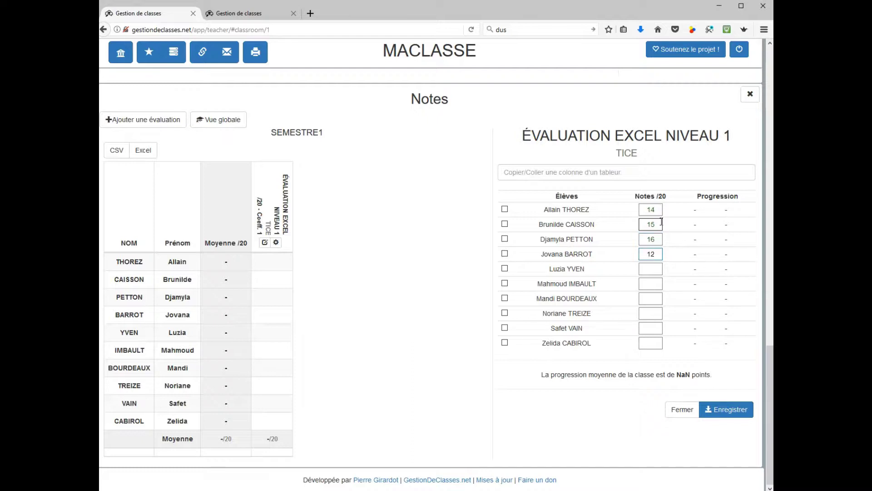
Step: Give the remaining six students 10, 8, 6, 17, 19 and 20, and save the evaluation's grades
key(Tab)
key(Tab)
key(Tab)
key(Tab)
key(Tab)
key(Tab)
text(6)
key(Tab)
key(Tab)
text(17)
key(Tab)
key(Tab)
key(Tab)
key(Tab)
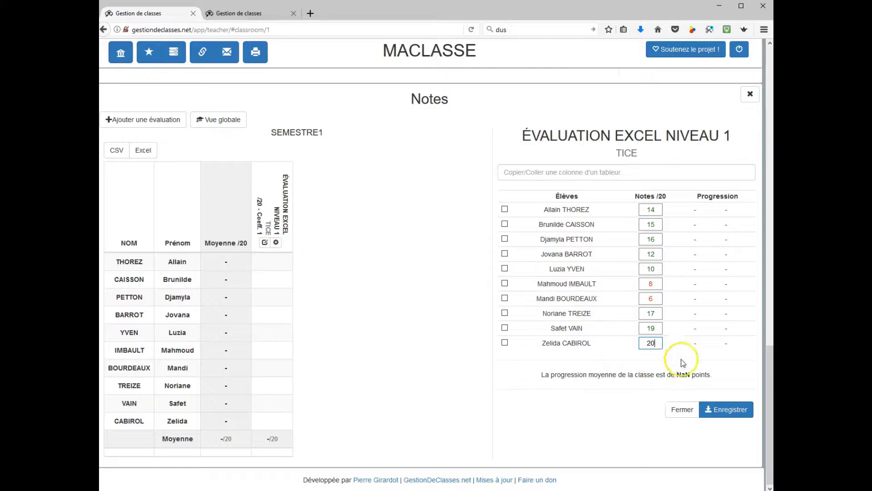
click(726, 412)
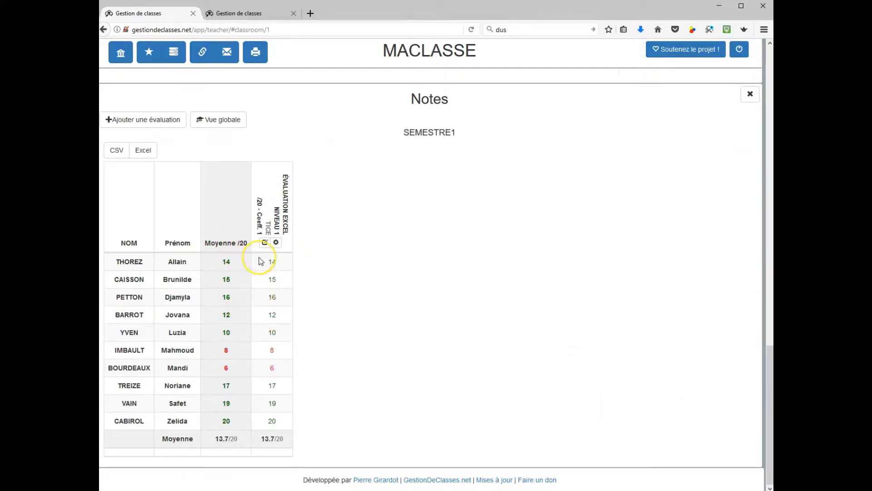
Step: Start an Excel export and a CSV export of the SEMESTRE1 grade table, cancelling each download
click(144, 150)
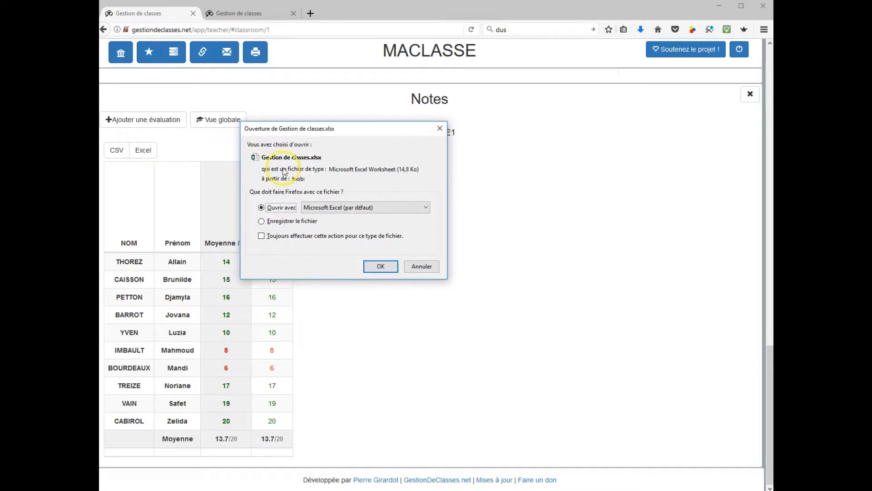
click(421, 265)
click(120, 150)
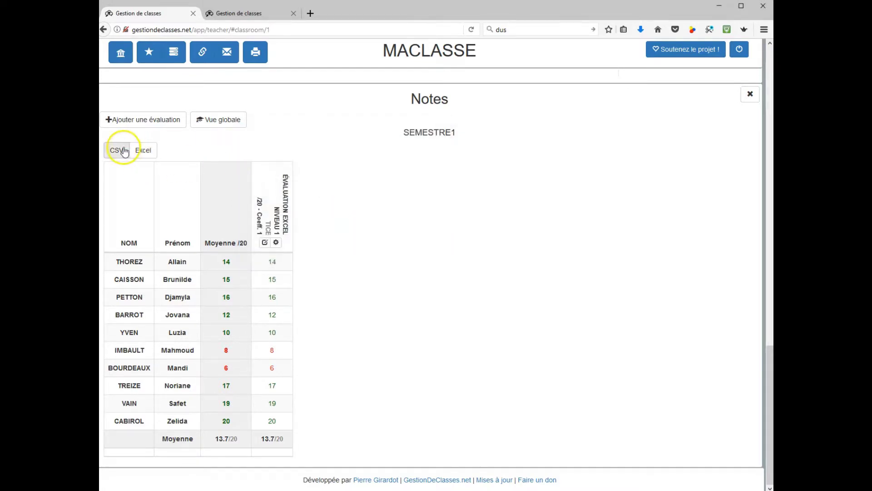
click(418, 265)
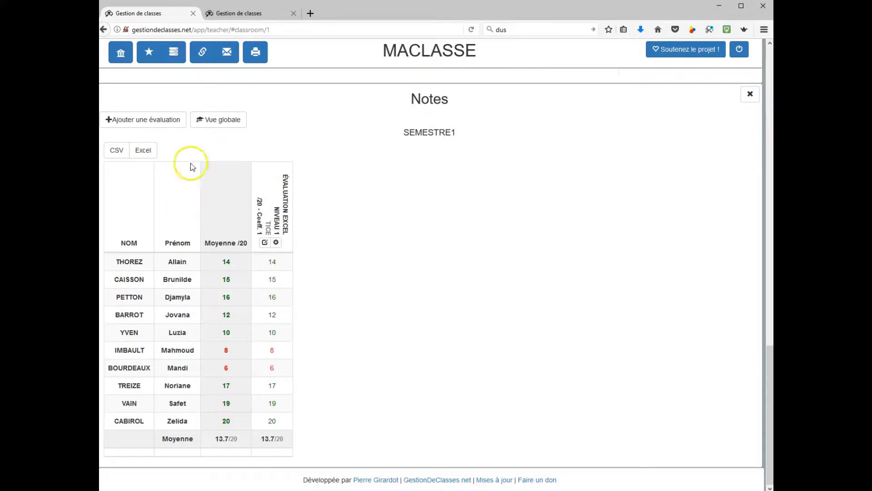
Step: Add and save a second evaluation titled EXCEL NIVEAU 2 with category TICE and period SEMESTRE1
click(174, 124)
click(209, 167)
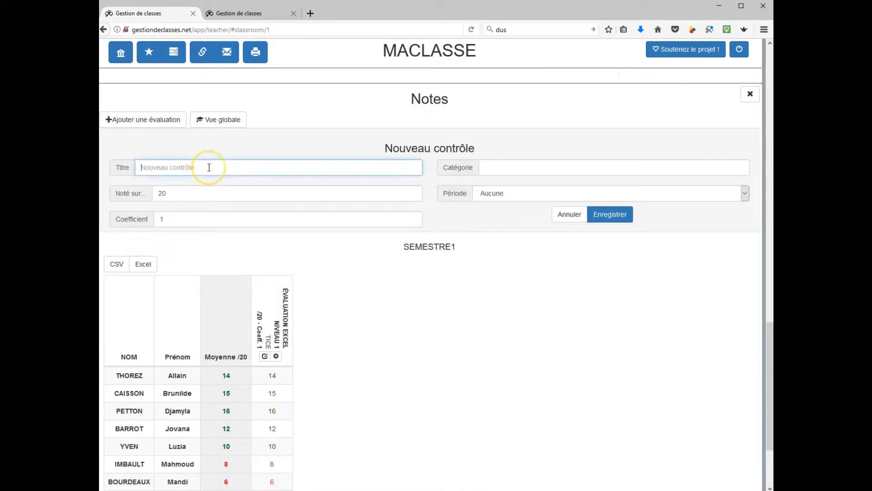
text(EXCEL NIVEAU 2)
click(499, 165)
text(TICE)
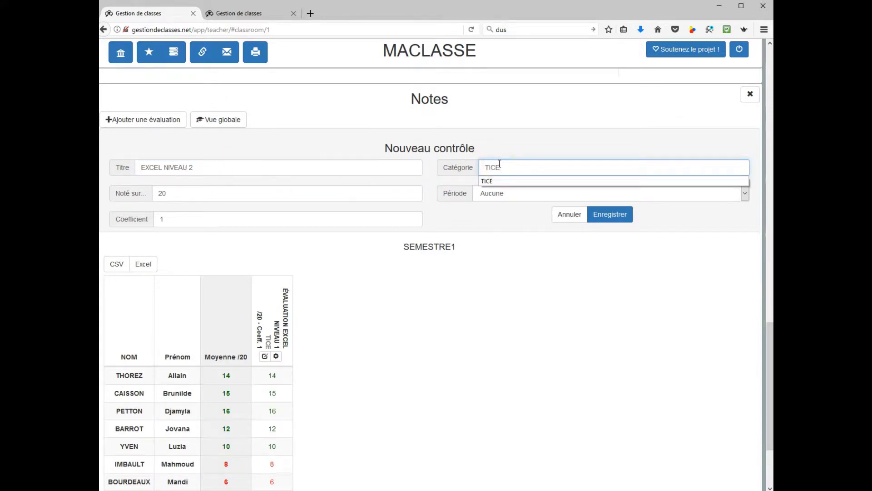
click(508, 195)
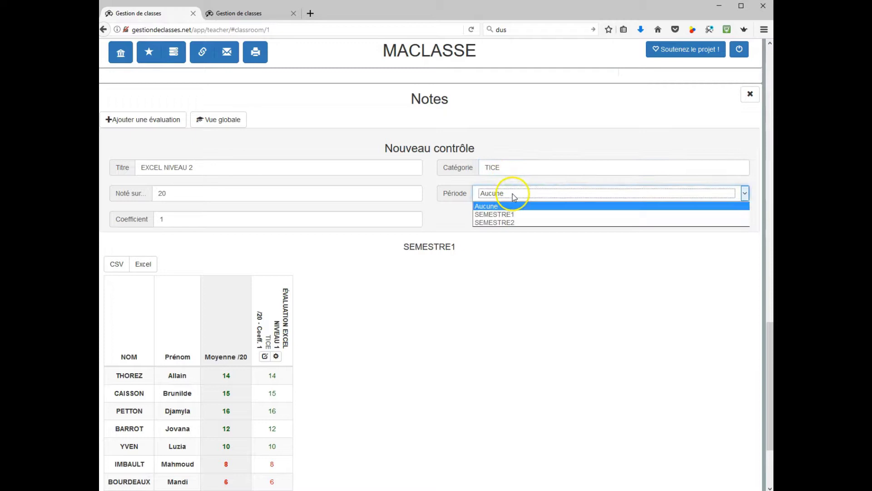
click(513, 217)
click(606, 216)
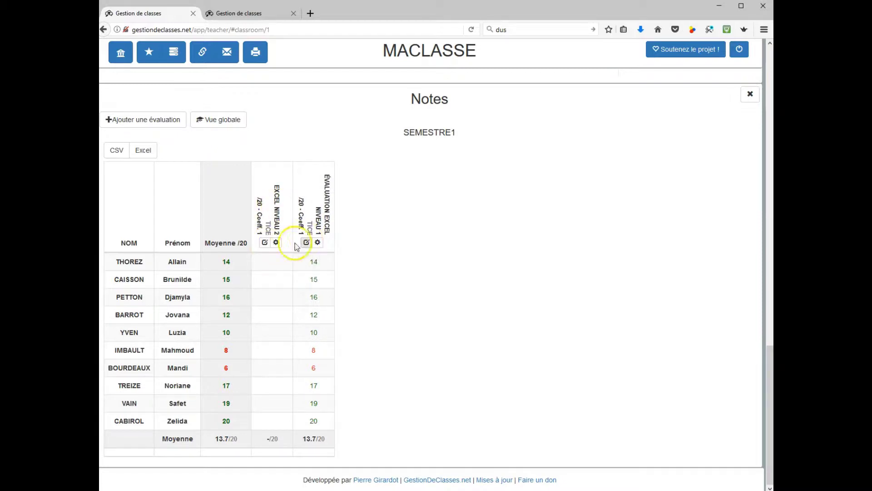
Step: Open grade entry for EXCEL NIVEAU 2 and give the first four students 20, 14, 20 and 18
click(265, 242)
click(651, 209)
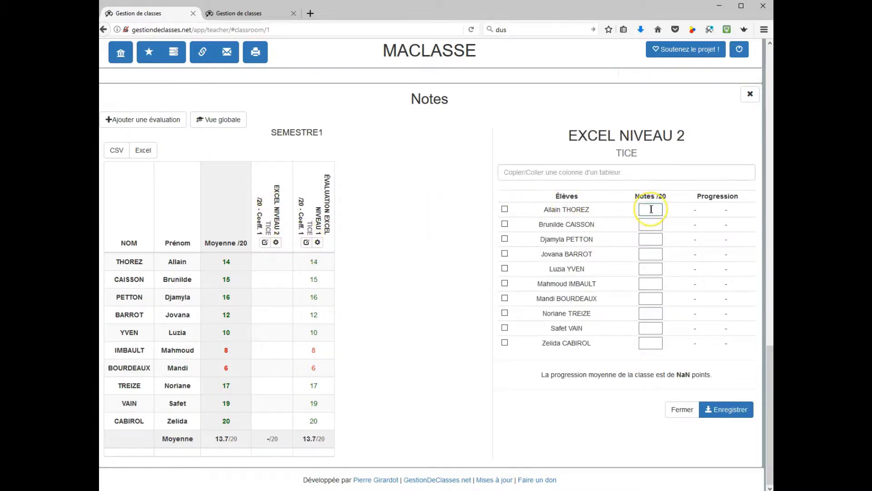
text(20)
key(Tab)
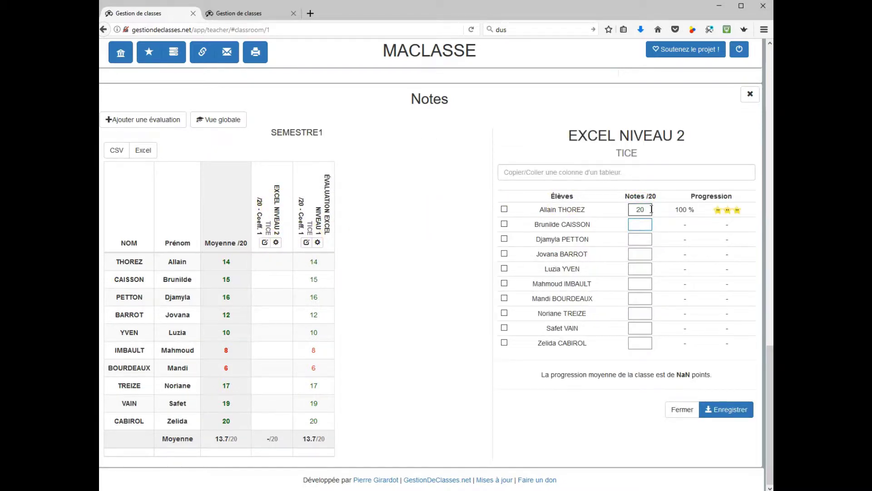
text(14)
key(Tab)
text(20)
key(Tab)
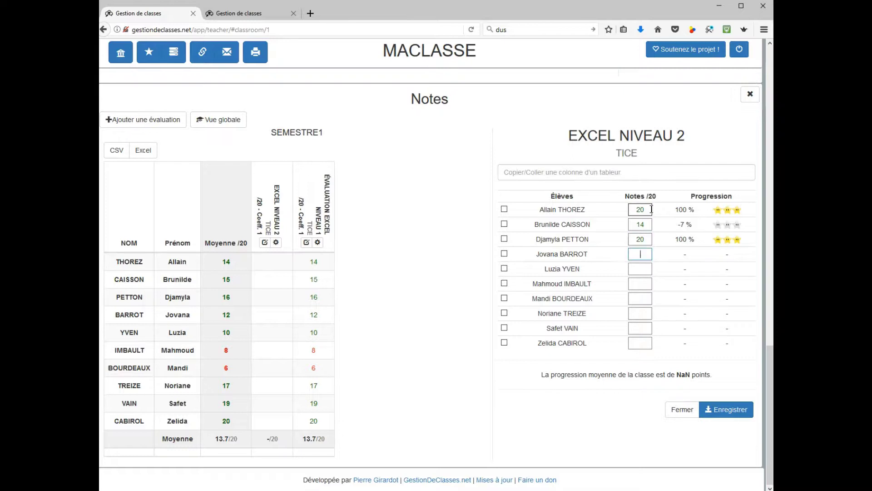
text(18)
key(Tab)
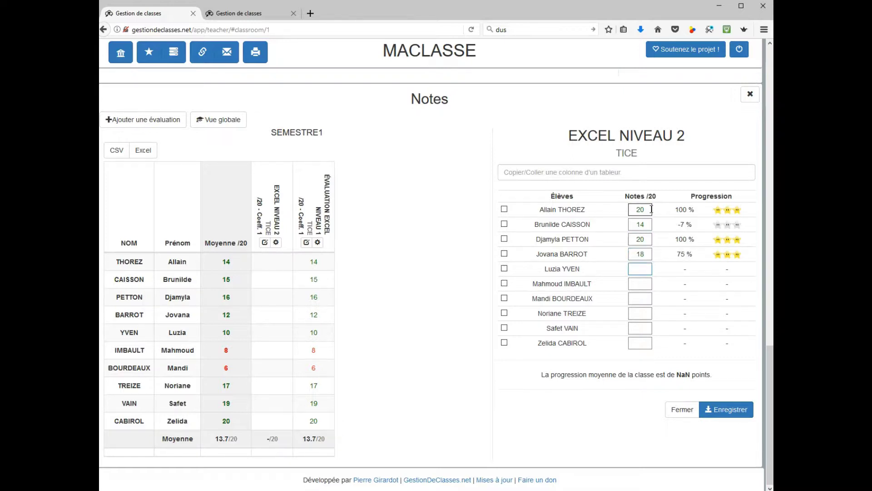
Step: Grade the remaining six students 16, 14, 16, 18, 15 and 10 for EXCEL NIVEAU 2, and save the grades
key(Tab)
text(14)
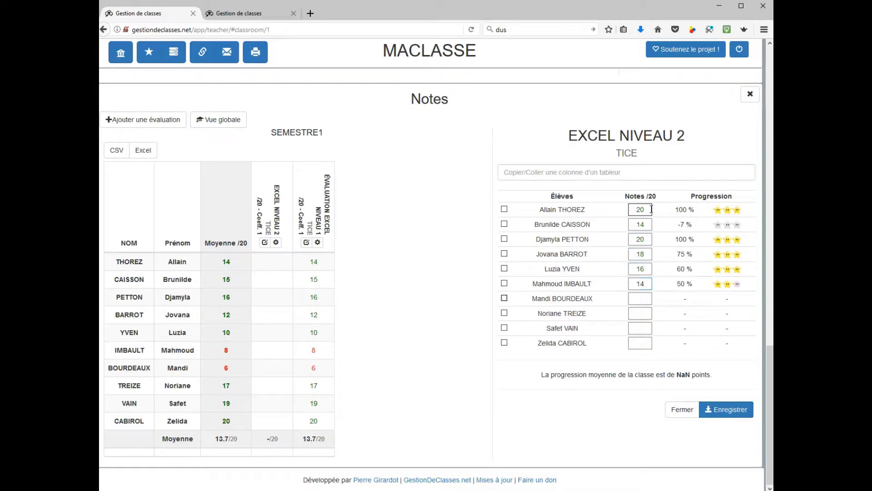
key(Tab)
text(16)
key(Tab)
text(18)
key(Tab)
key(Tab)
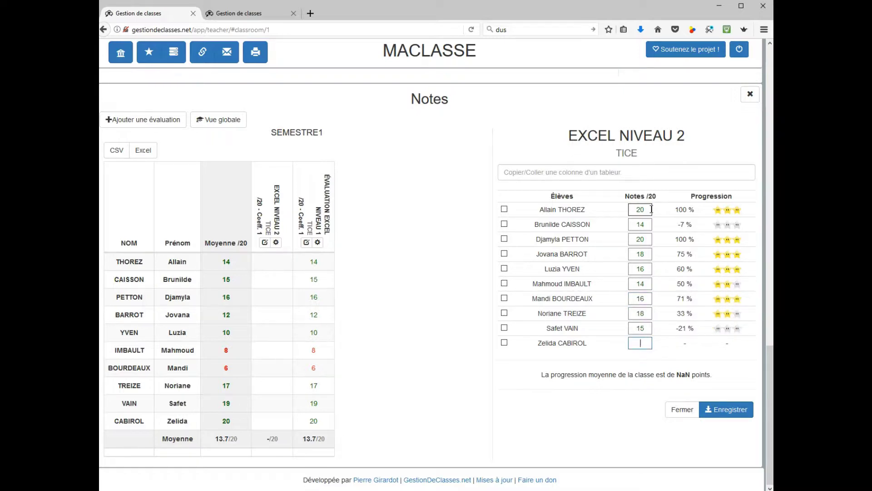
key(Tab)
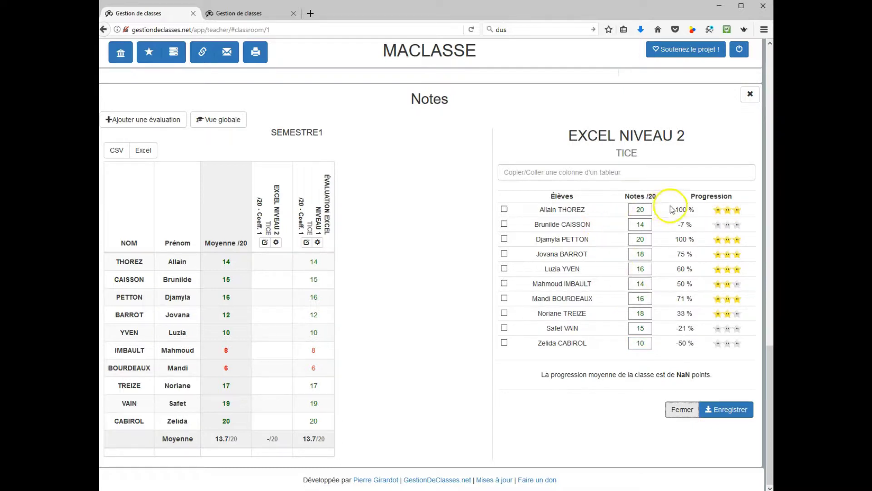
mouse_move(717, 228)
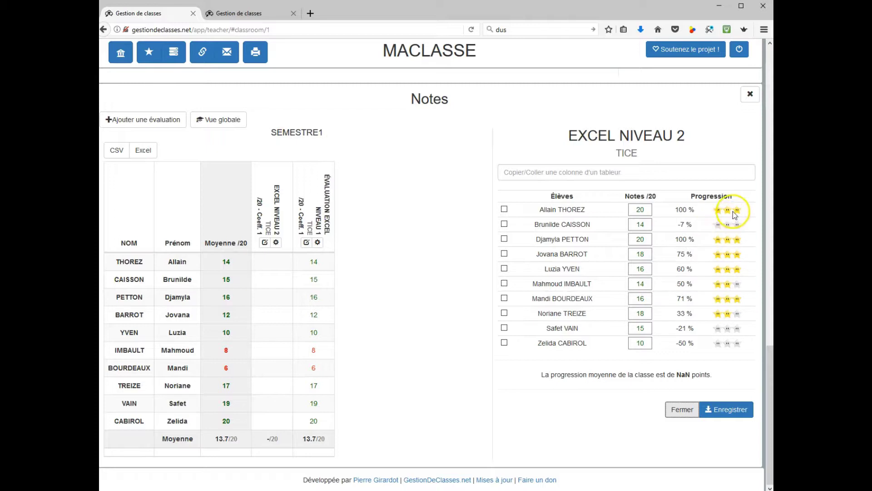
click(734, 411)
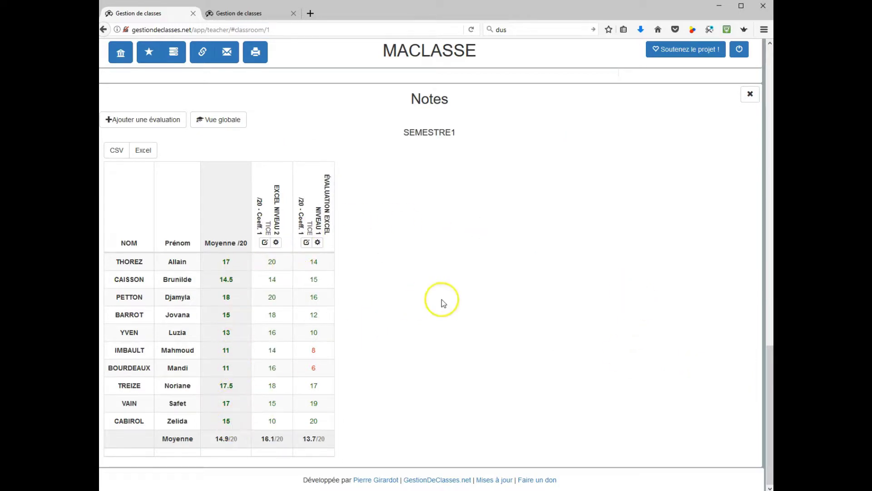
Step: Switch to the student's view of the class site and go to the Mes notes section
scroll(441, 283, up, 3)
scroll(322, 261, up, 1)
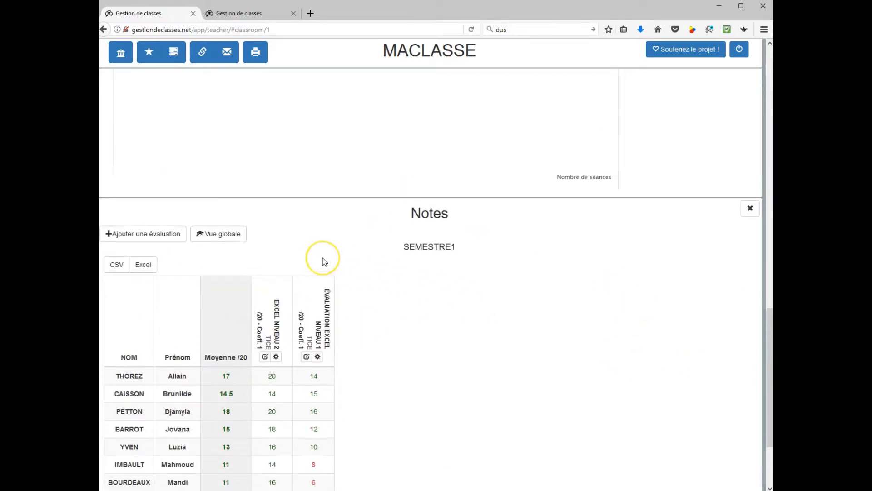
click(252, 14)
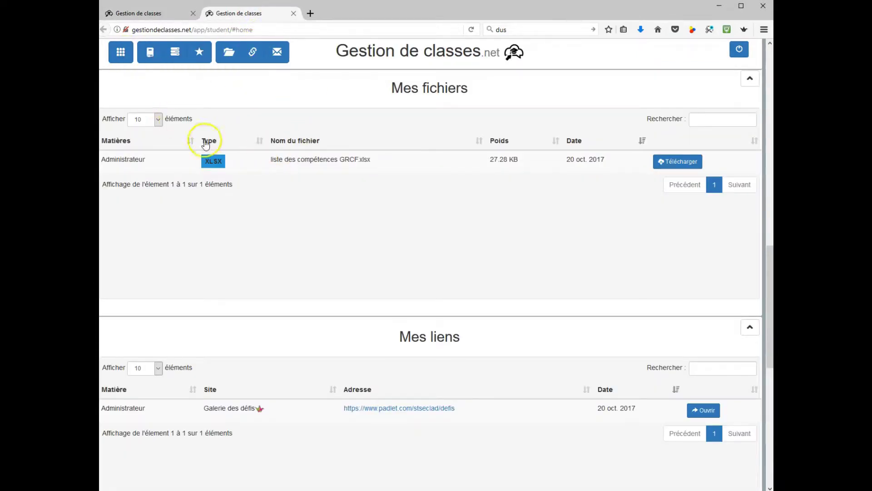
scroll(370, 207, up, 3)
scroll(375, 210, up, 10)
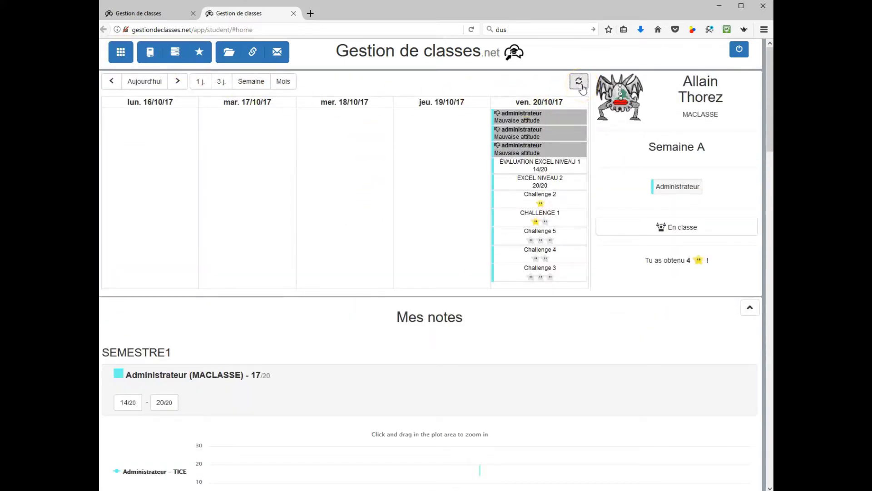
click(149, 53)
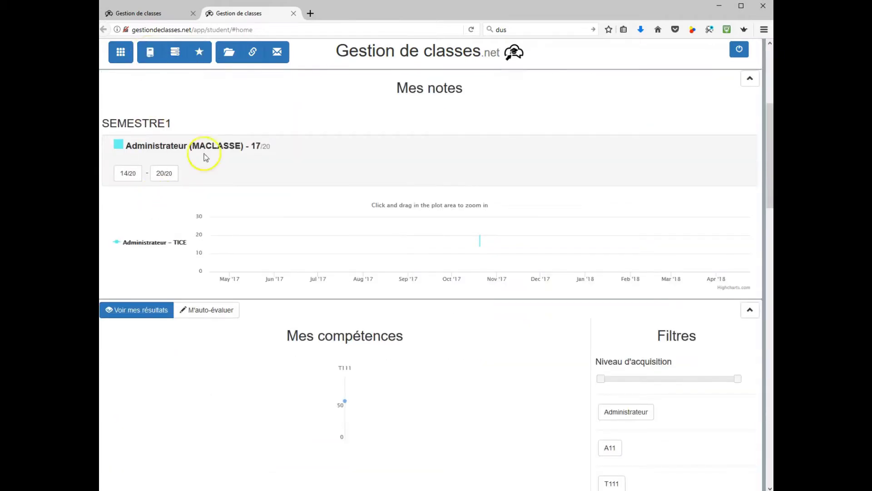
Step: Examine the data point on the TICE grade chart and the evaluation details behind the student's SEMESTRE1 grades
mouse_move(376, 251)
click(478, 244)
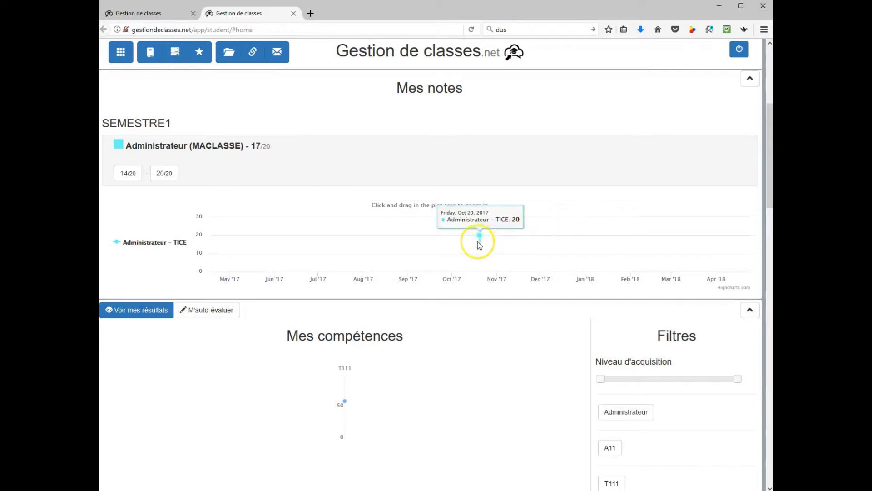
mouse_move(479, 244)
mouse_down()
mouse_move(480, 229)
mouse_move(483, 239)
mouse_up()
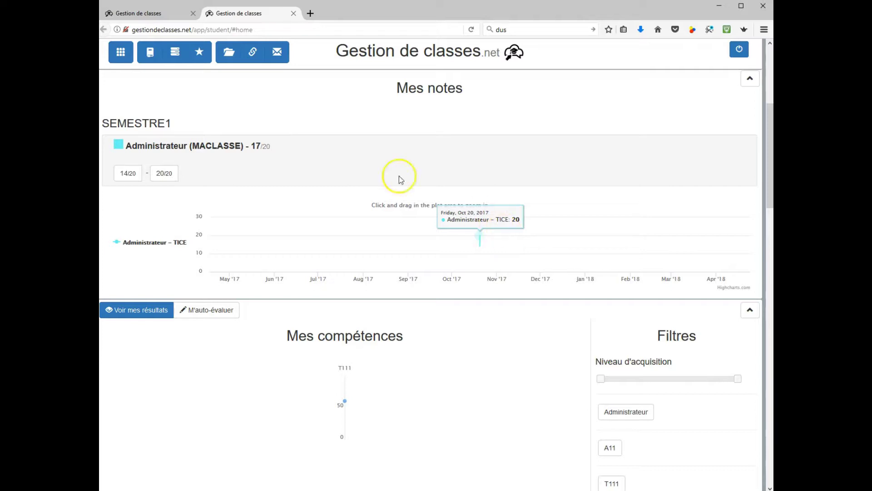
click(137, 176)
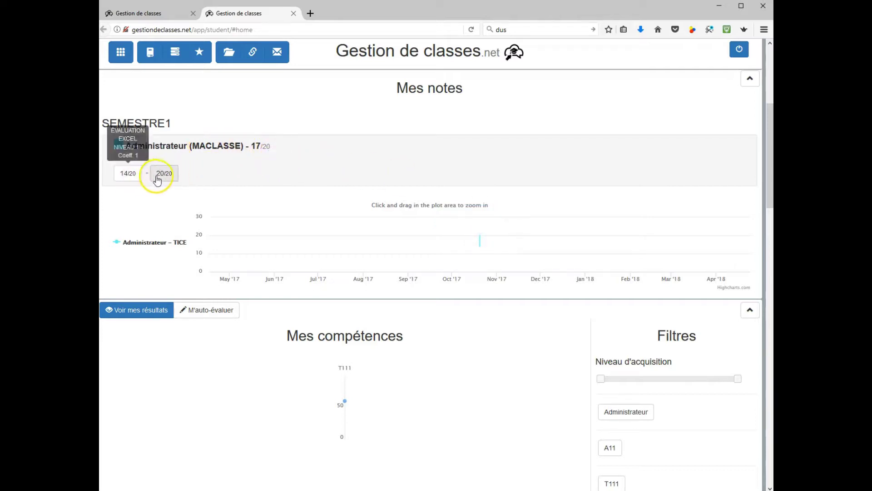
mouse_move(128, 179)
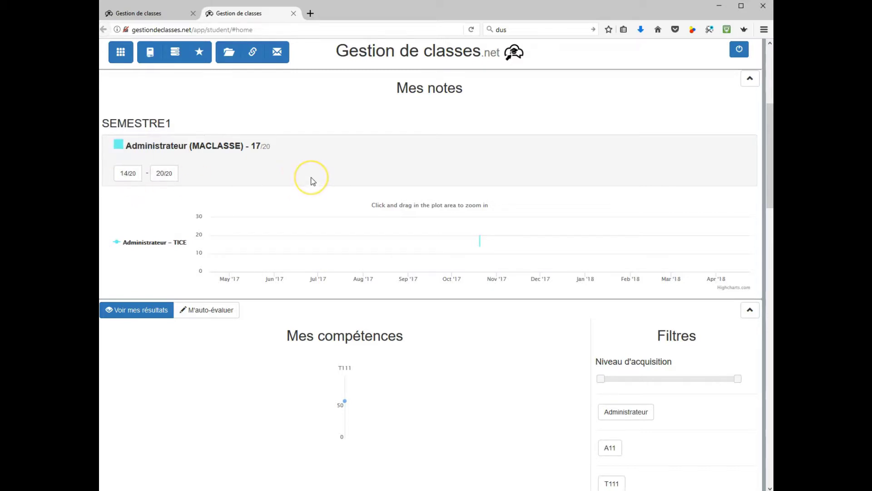
scroll(312, 181, down, 6)
scroll(312, 181, down, 3)
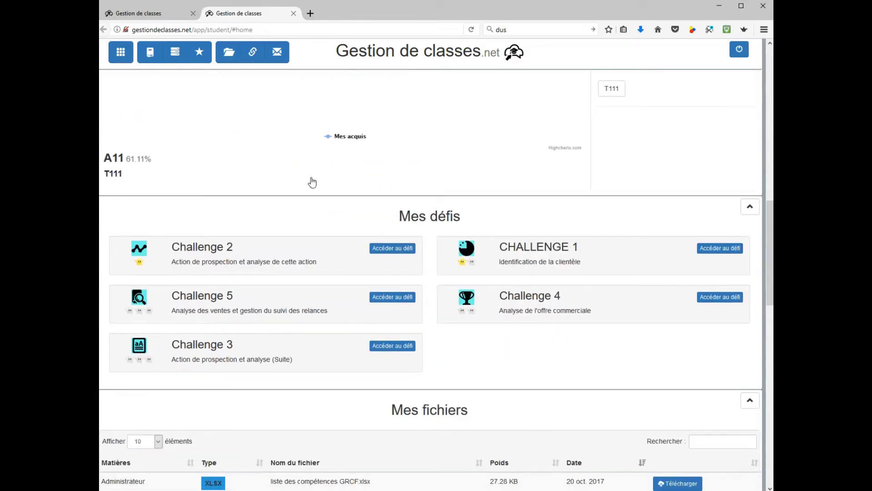
scroll(312, 181, up, 10)
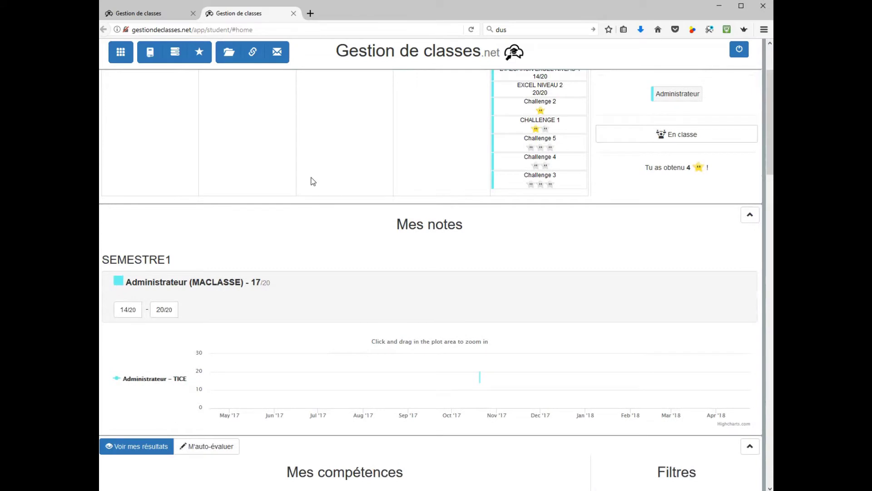
Step: Return to the teacher's Notes section and start a new evaluation titled "Segmentation clientèle"
click(161, 13)
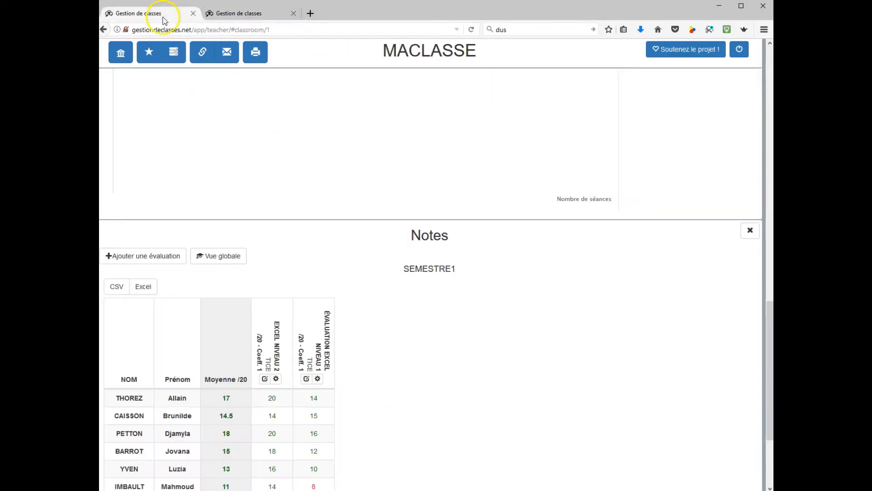
scroll(286, 242, down, 3)
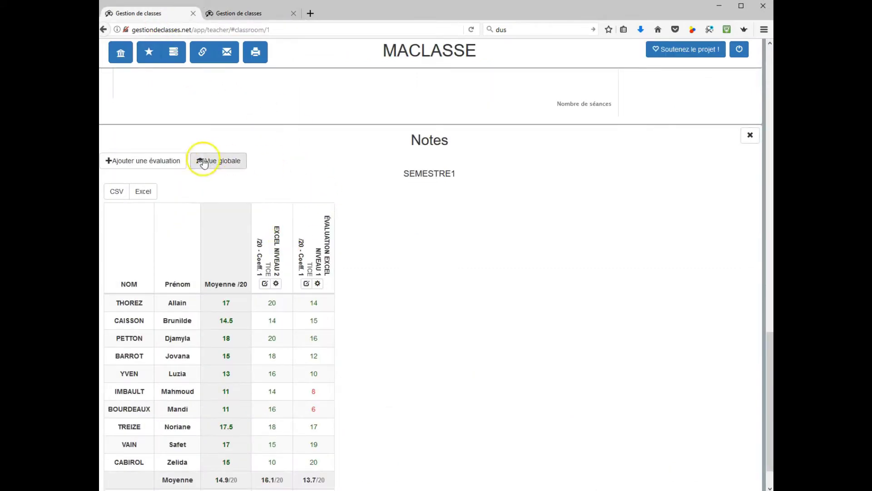
click(165, 165)
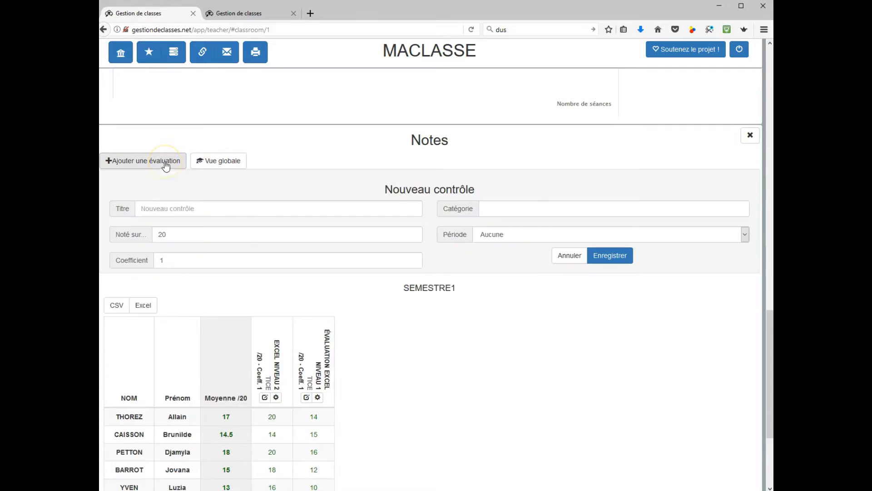
click(182, 212)
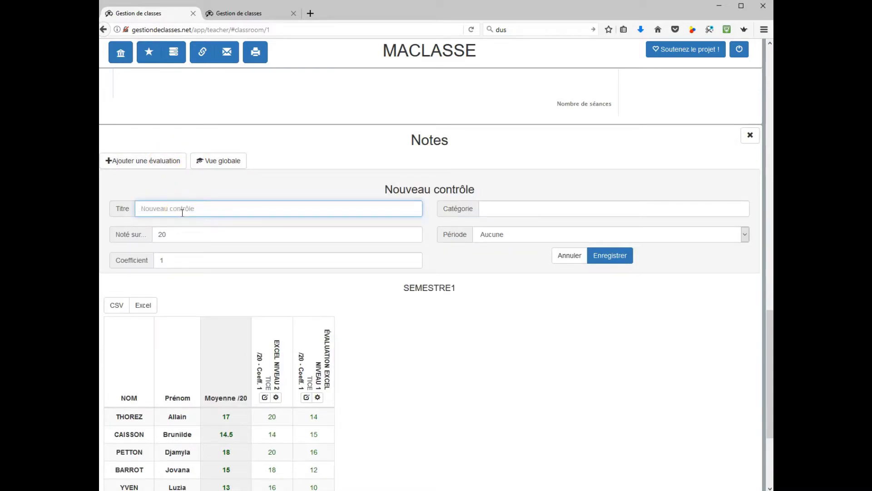
text(Segmentation clientèle)
scroll(468, 194, down, 2)
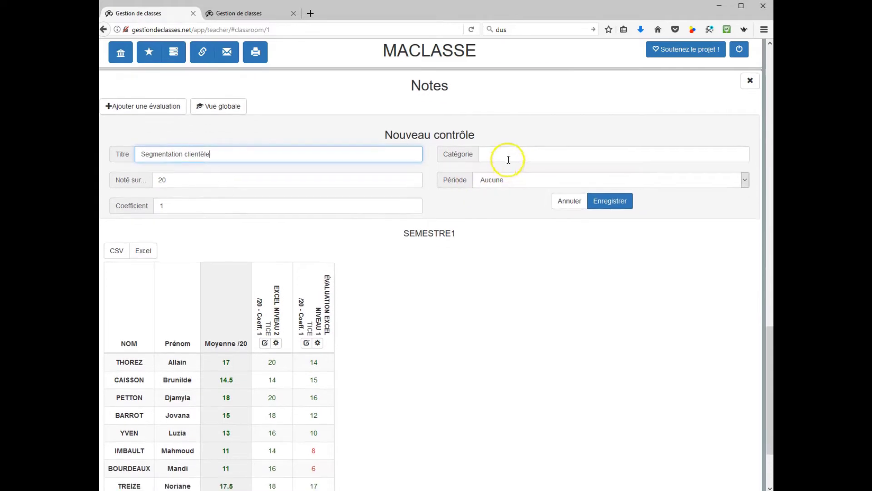
Step: Give the new evaluation the category GRCF - A11, the period SEMESTRE1 and coefficient 2, and save it
click(511, 152)
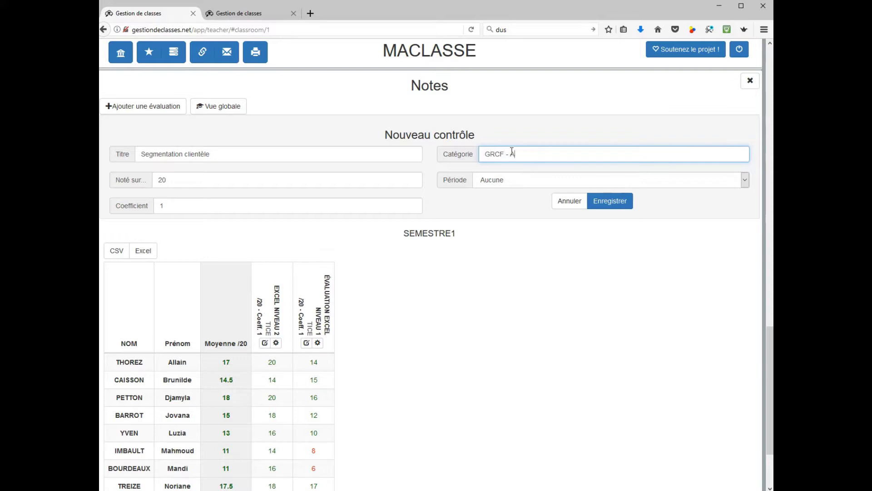
click(529, 183)
click(525, 199)
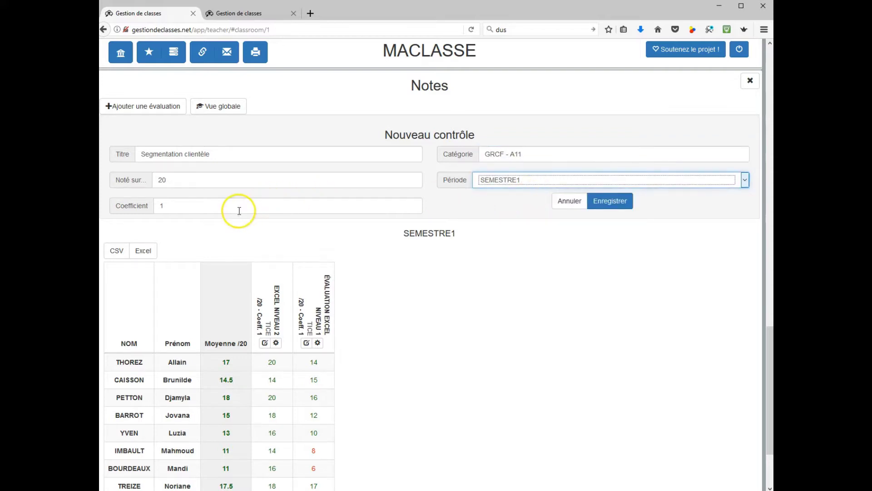
drag(191, 207, 138, 210)
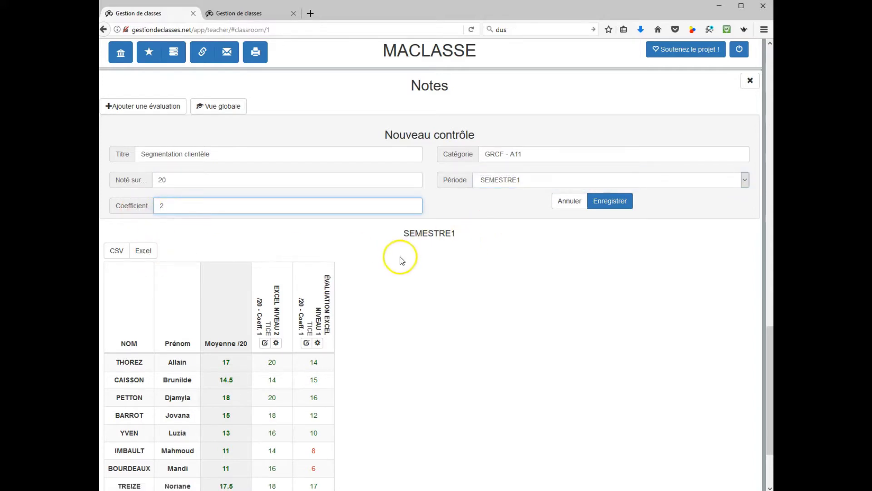
click(613, 201)
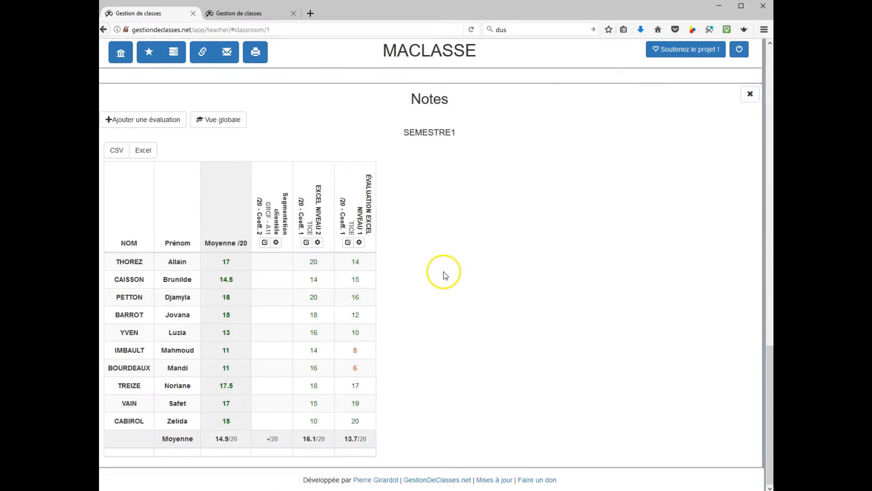
Step: Grade the ten students 10, 10, 10, 10, 15, 15, 15, 18, 19 and 12 for Segmentation clientèle, and save the grades
click(265, 243)
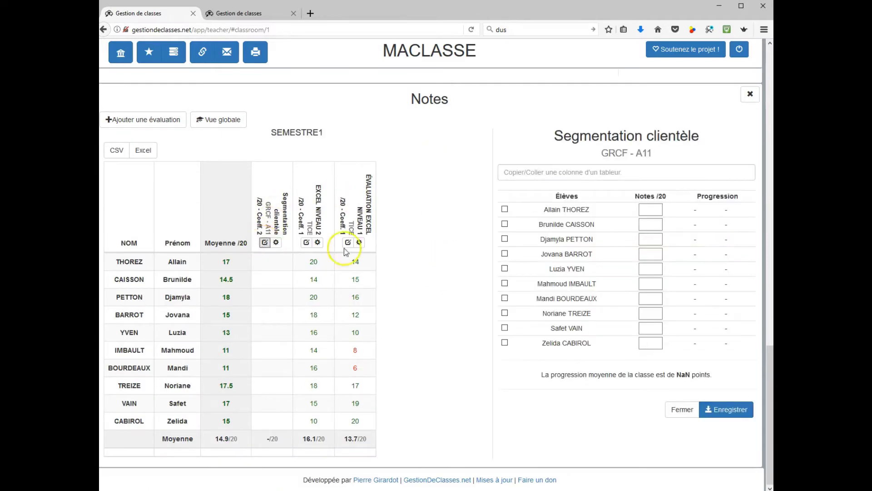
click(650, 210)
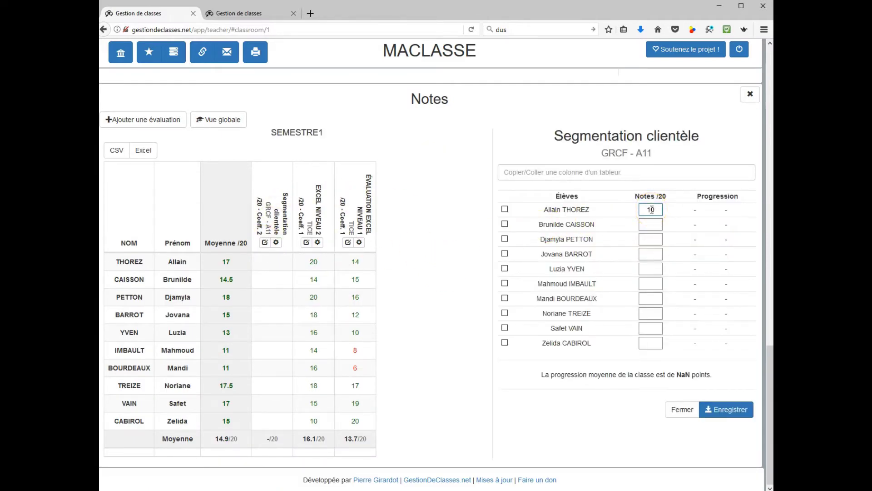
key(Tab)
key(Tab)
text(10)
key(Tab)
text(10)
key(Tab)
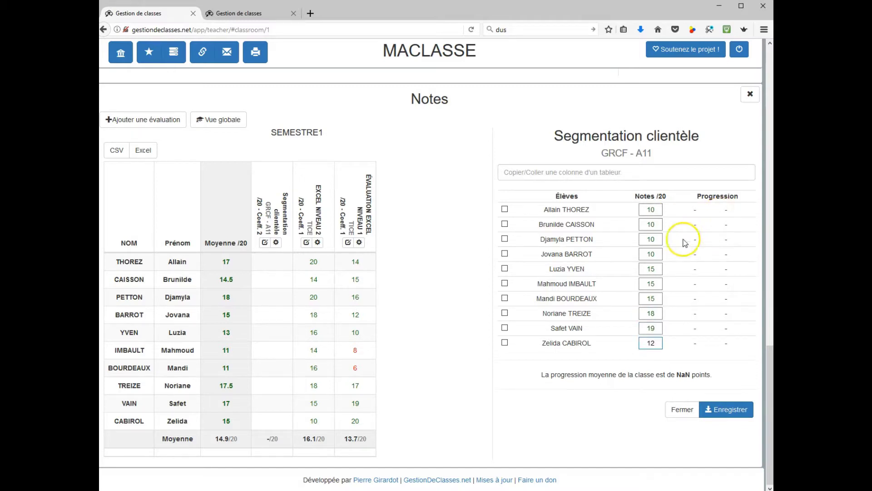
click(658, 252)
click(726, 409)
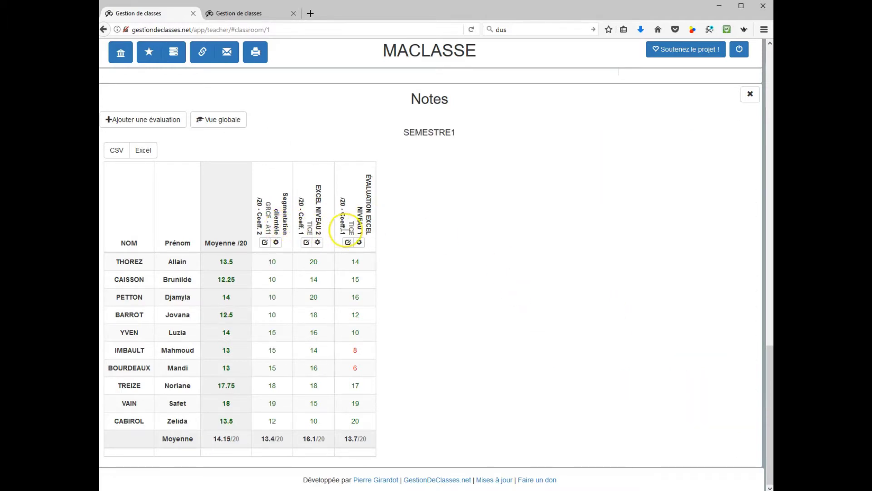
Step: Examine the class averages in the global view and return to the SEMESTRE1 evaluation table
click(227, 120)
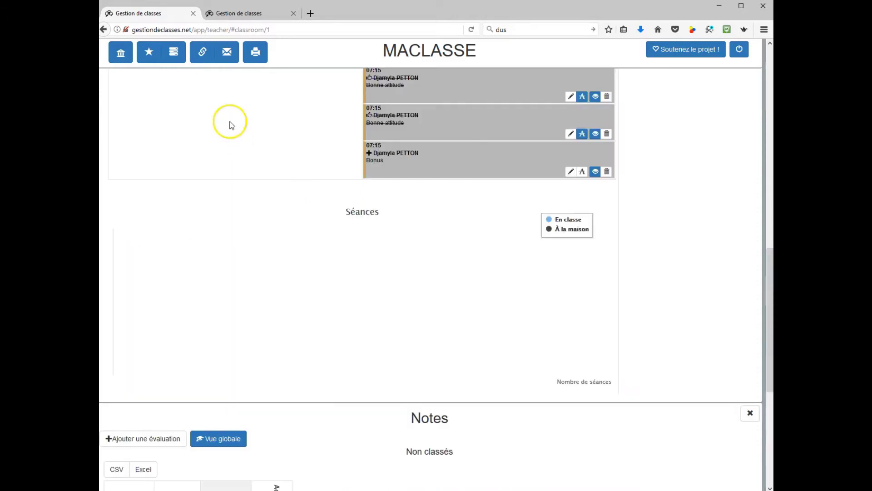
scroll(405, 238, down, 5)
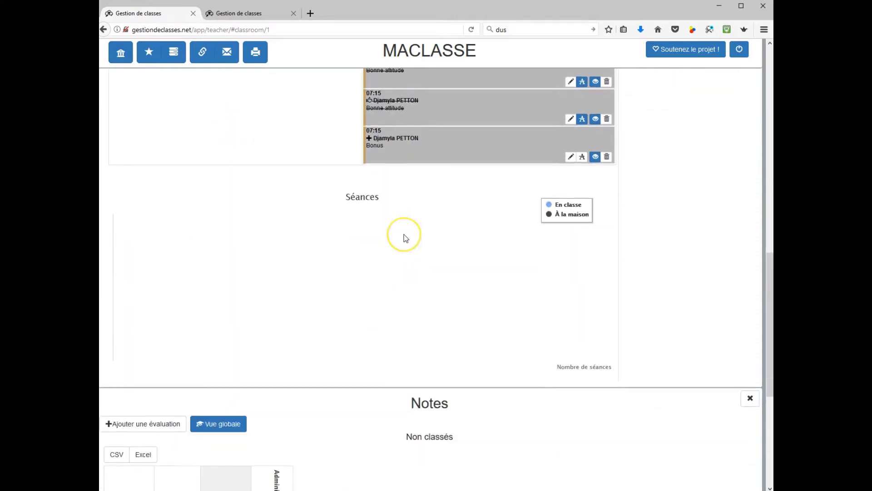
scroll(406, 238, down, 3)
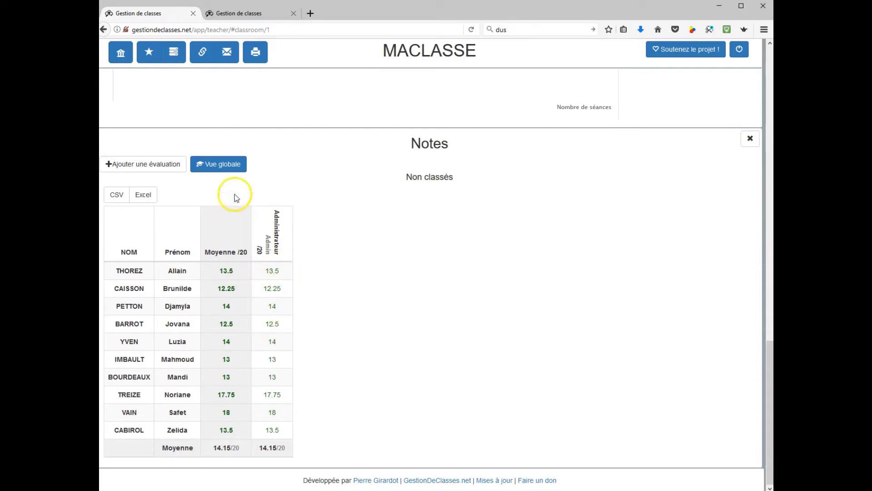
click(228, 165)
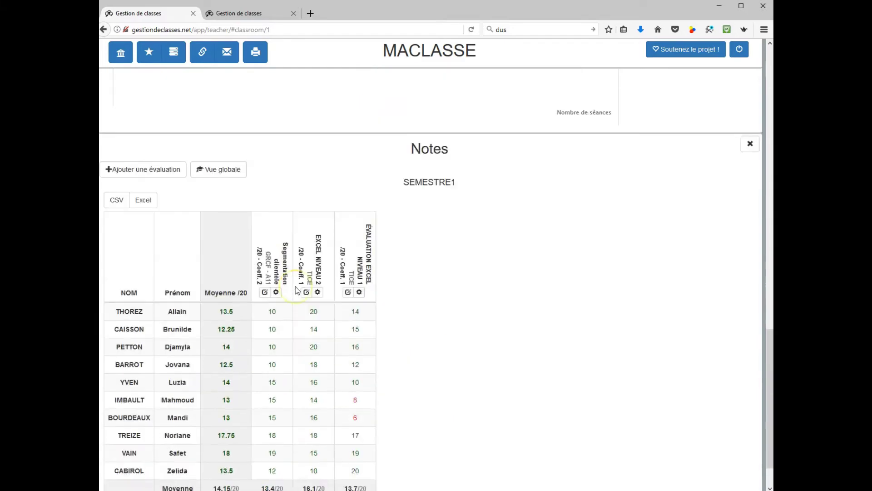
scroll(297, 290, down, 2)
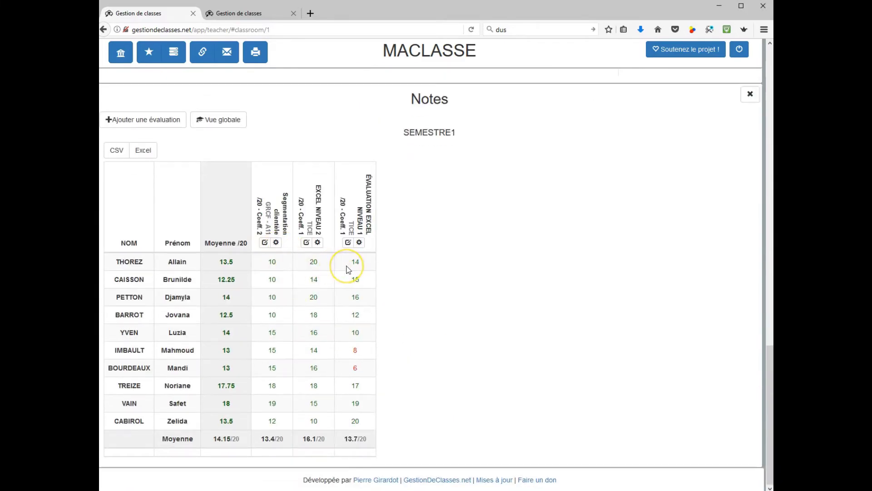
Step: Refresh the student's page and examine the GRCF - A11 and TICE points on the grade chart
click(239, 14)
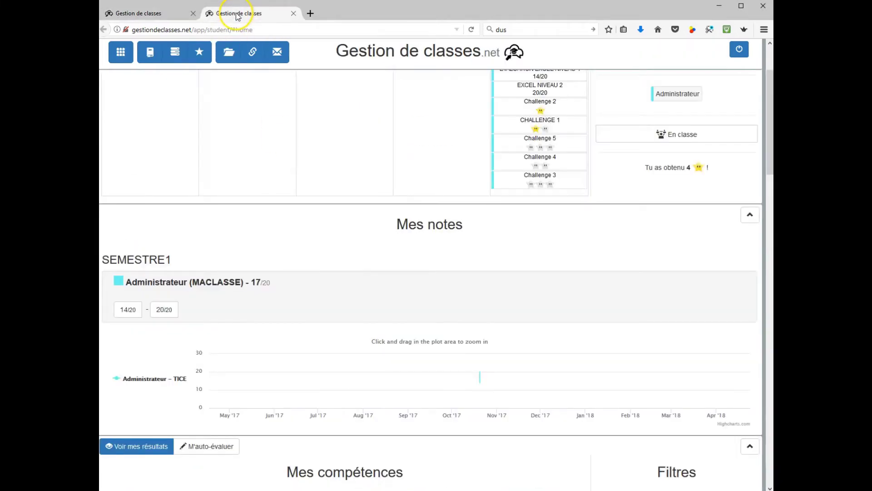
scroll(360, 207, up, 4)
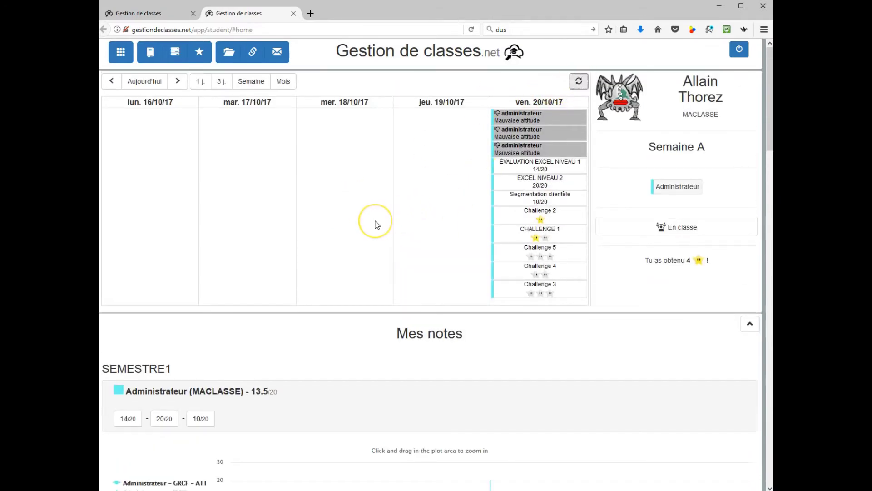
scroll(380, 221, down, 6)
mouse_move(466, 236)
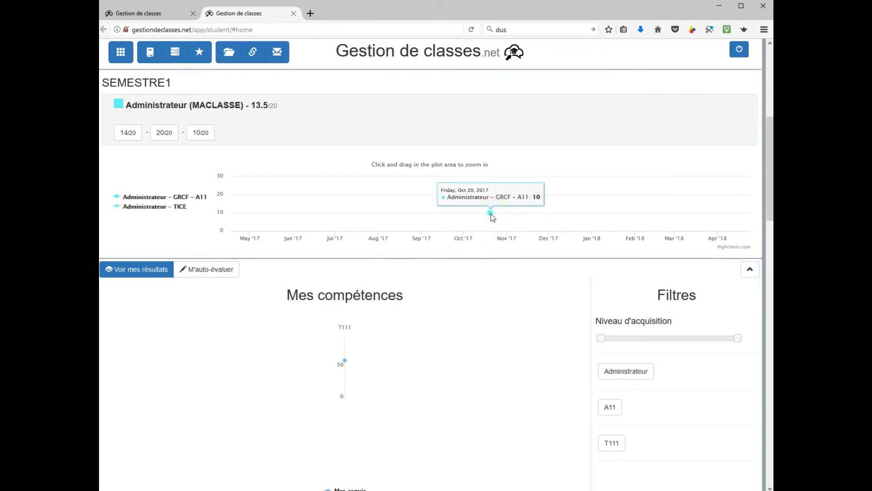
mouse_move(489, 200)
Step: In the teacher's view, change the period of the Segmentation clientèle evaluation to SEMESTRE2 and save it
click(176, 15)
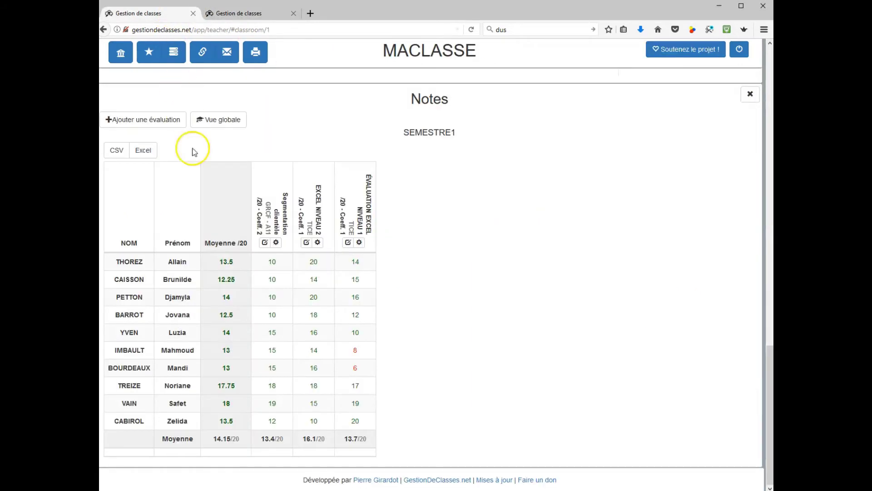
click(277, 243)
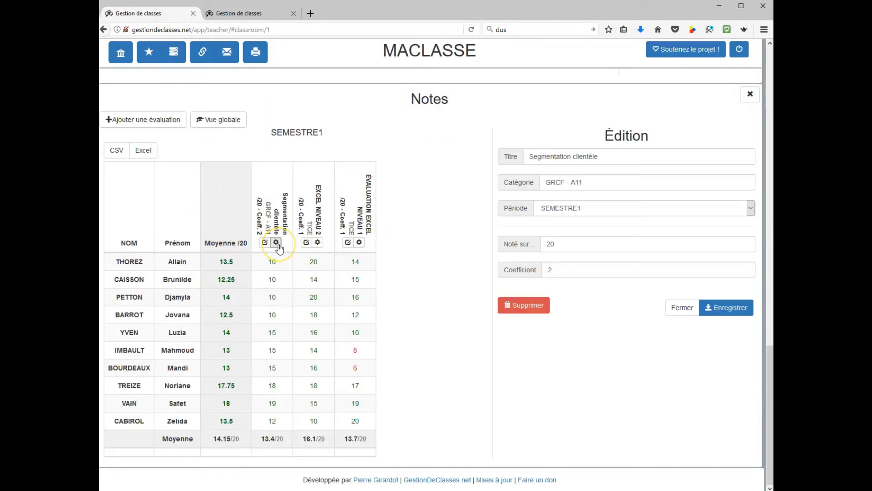
click(579, 207)
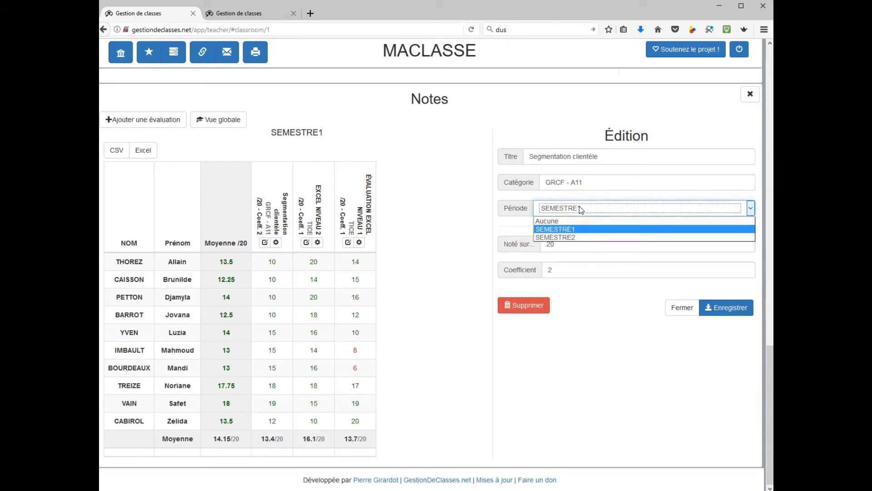
click(576, 238)
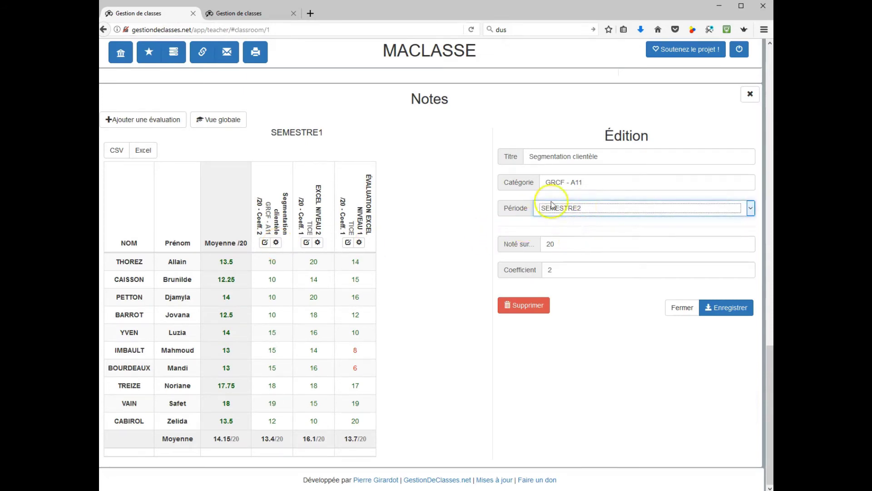
click(725, 309)
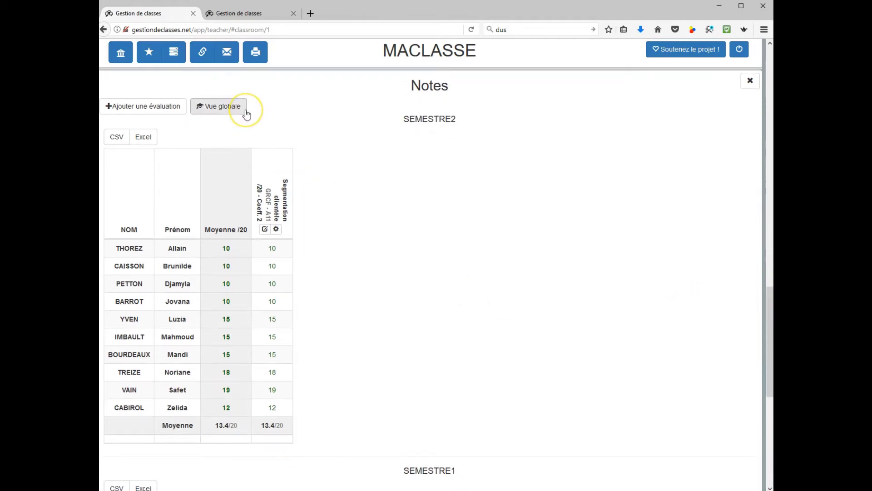
Step: Examine the student's refreshed SEMESTRE1 and SEMESTRE2 evaluation details and grade chart, and return to the teacher's Notes section
click(244, 15)
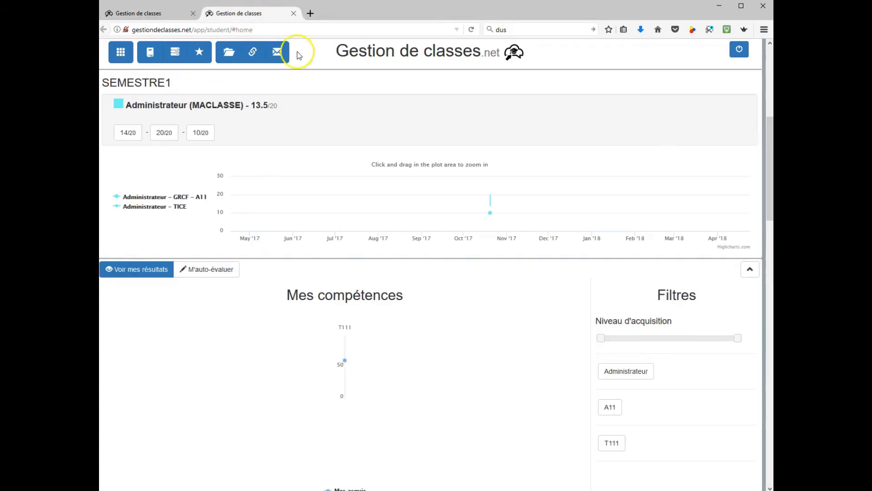
scroll(525, 173, up, 6)
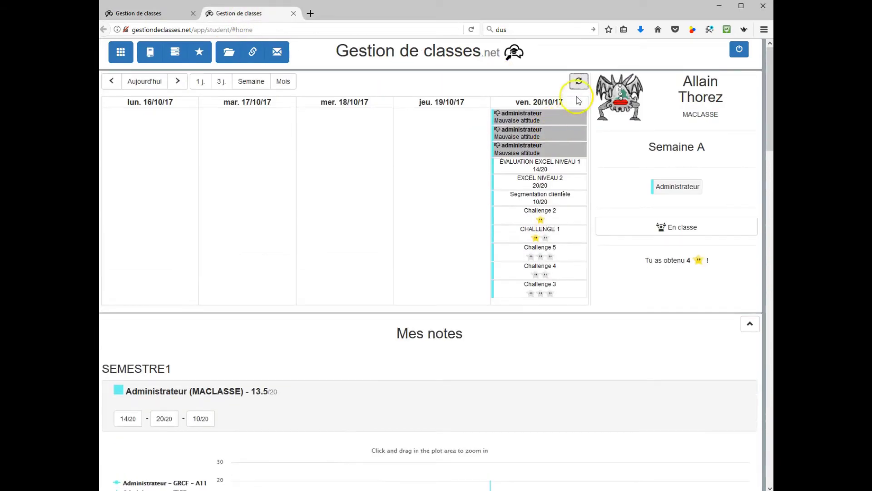
scroll(496, 268, down, 5)
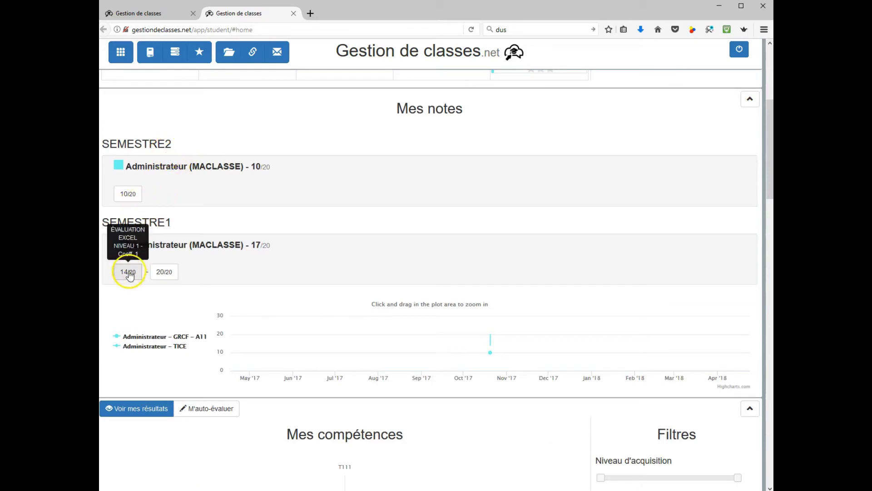
mouse_move(478, 359)
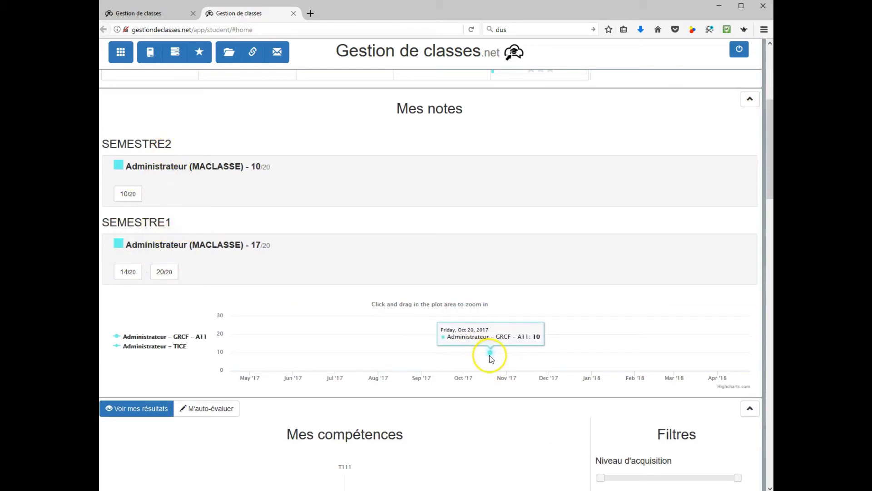
mouse_move(131, 202)
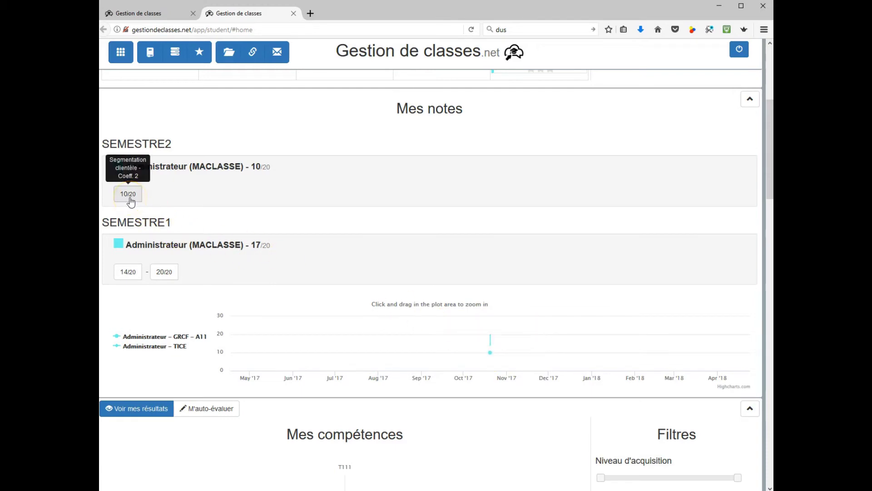
mouse_move(169, 278)
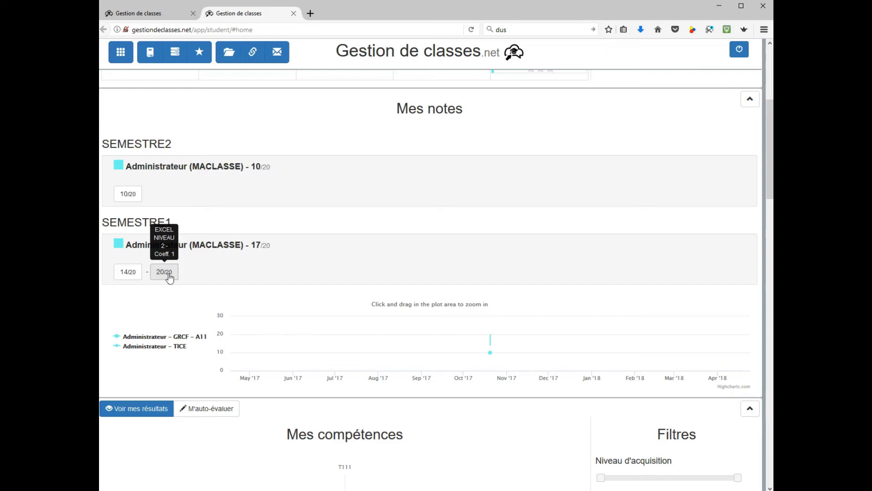
click(153, 17)
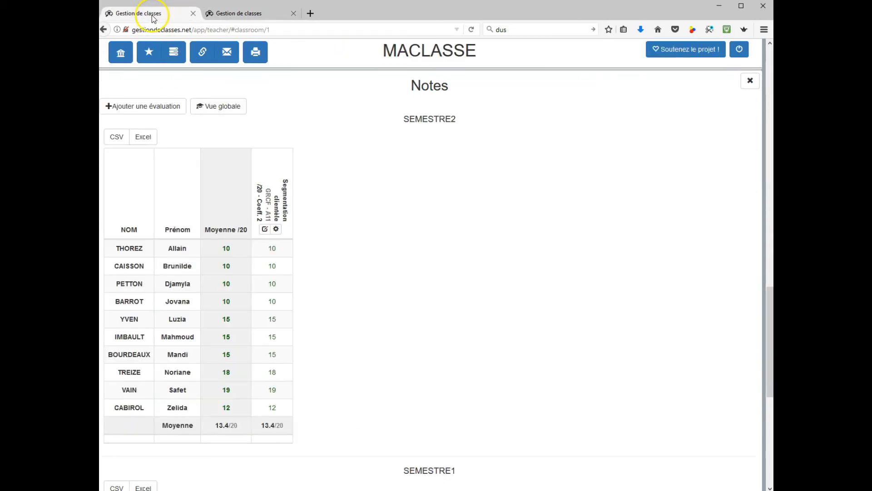
Step: Show the global view of the class grades and examine the unclassified averages per student
scroll(356, 245, up, 4)
click(234, 286)
scroll(292, 255, up, 3)
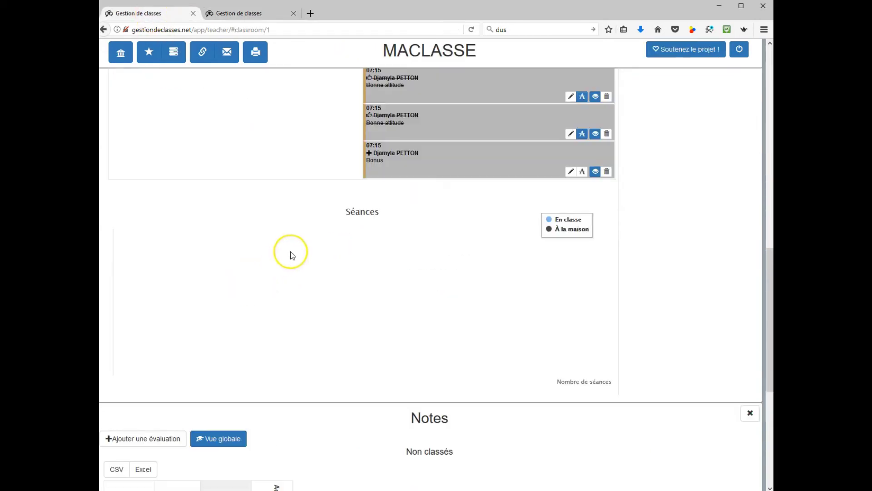
scroll(291, 251, down, 6)
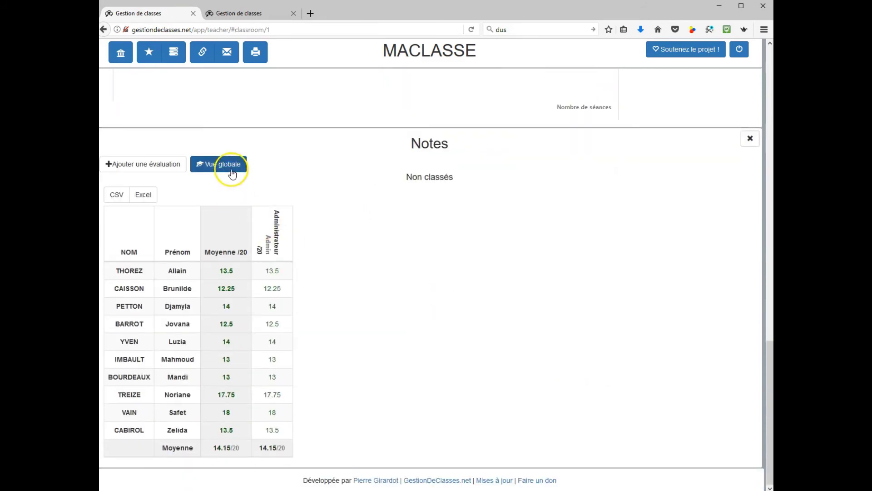
Step: Leave the global view and review the SEMESTRE2 and SEMESTRE1 evaluation tables with their marks and averages
click(230, 176)
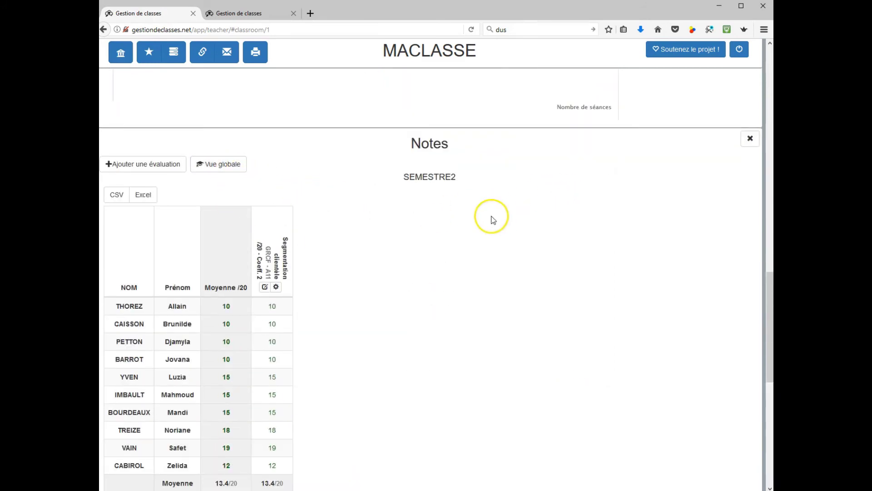
scroll(661, 224, down, 5)
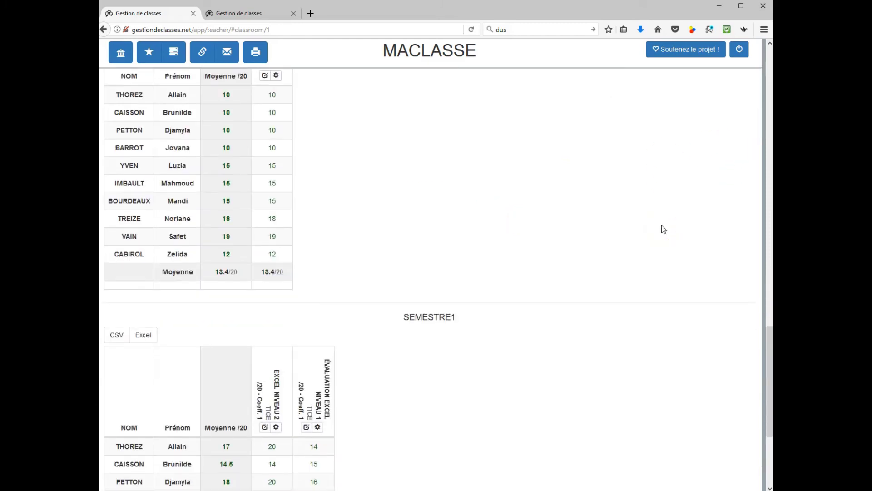
scroll(600, 241, down, 4)
scroll(602, 242, up, 5)
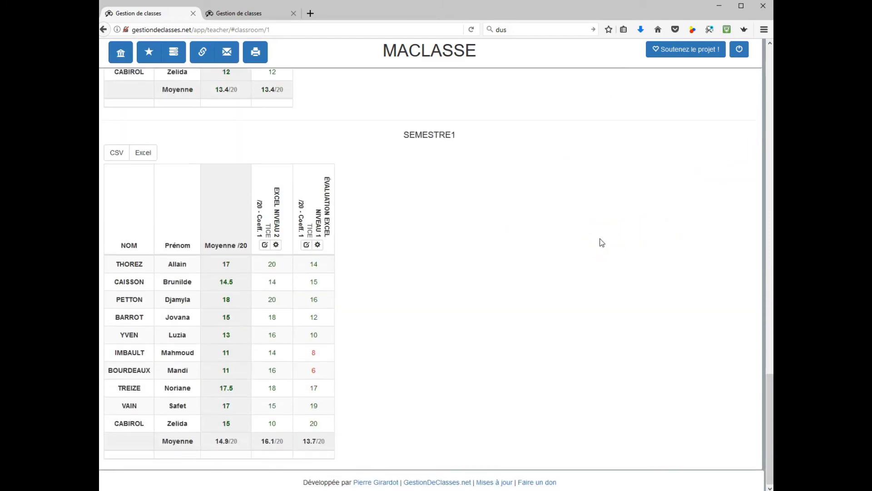
scroll(601, 242, up, 2)
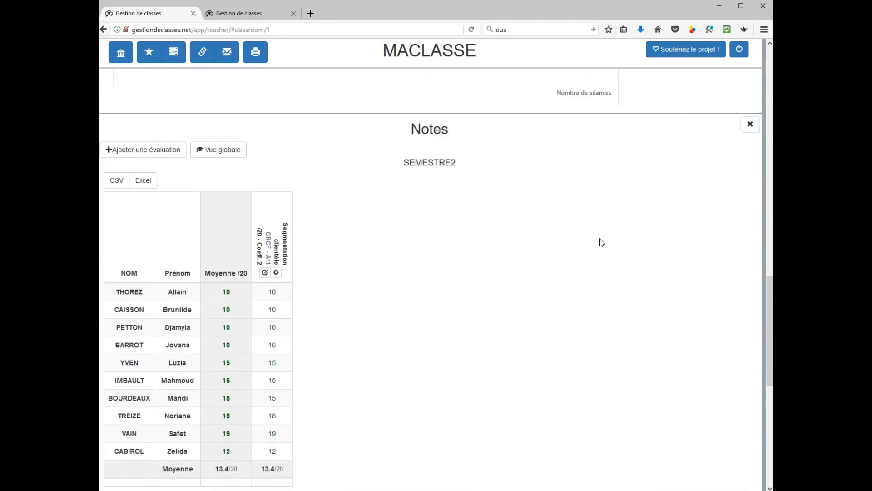